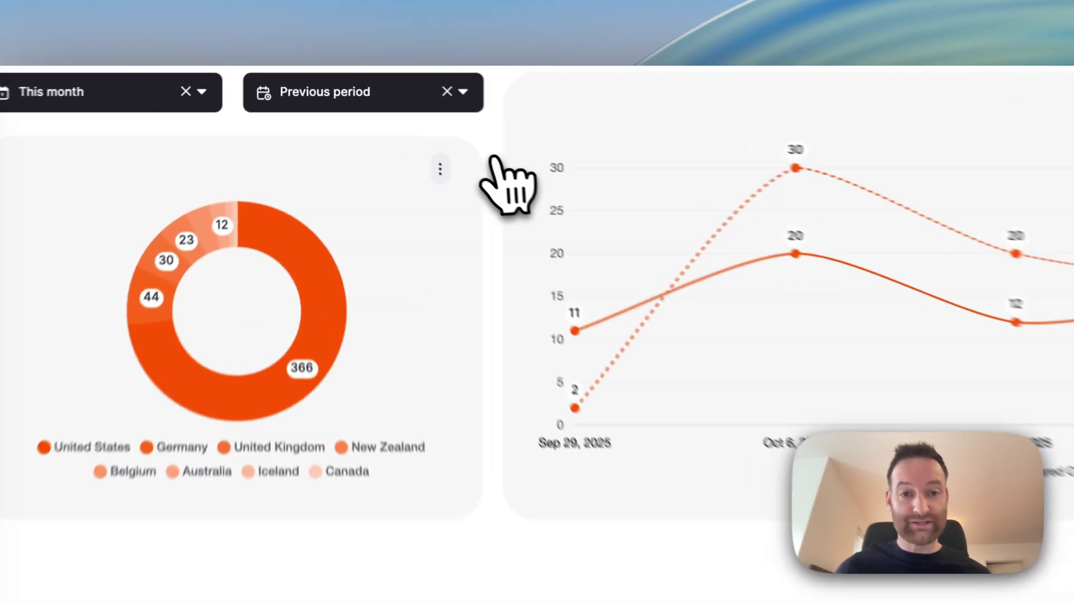
# Step: Remove the Previous period comparison and move the country bar chart into the first slot
pyautogui.click(447, 91)
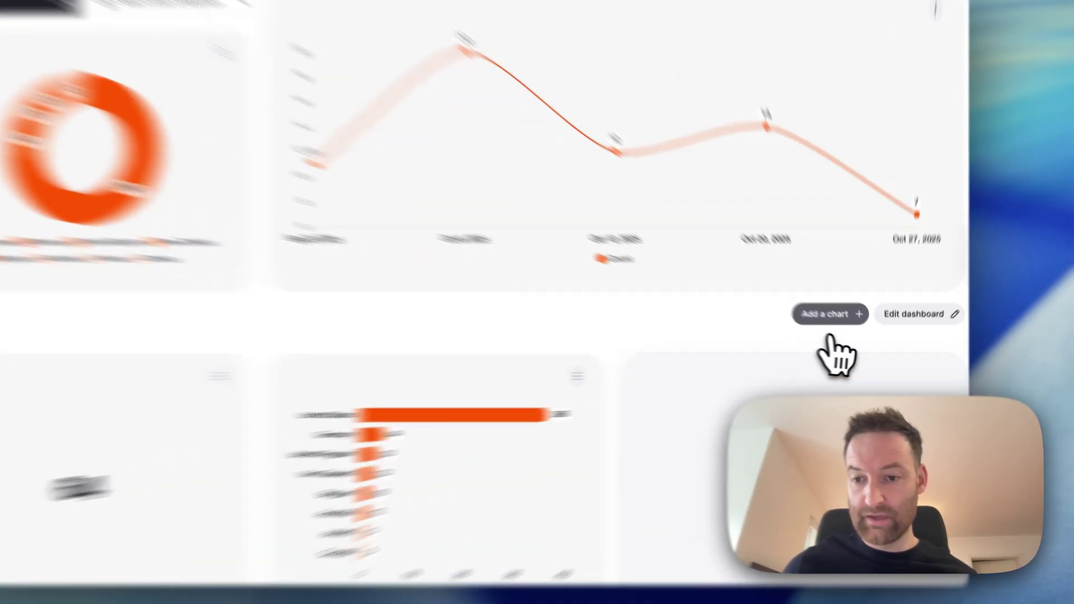
pyautogui.click(909, 315)
pyautogui.moveTo(505, 395); pyautogui.dragTo(132, 415)
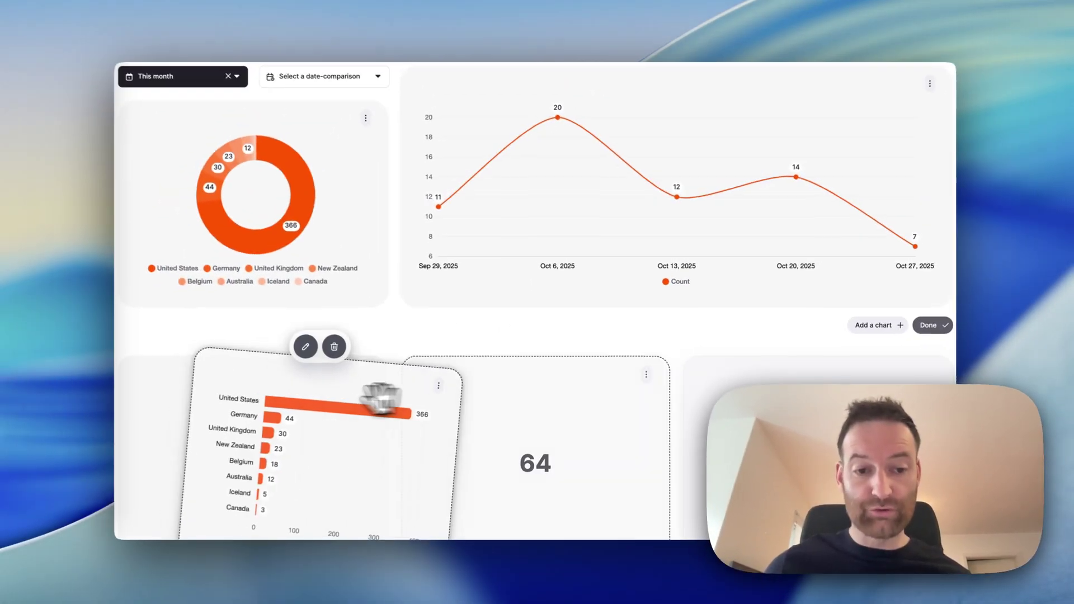
pyautogui.moveTo(305, 406); pyautogui.dragTo(308, 404)
pyautogui.click(929, 325)
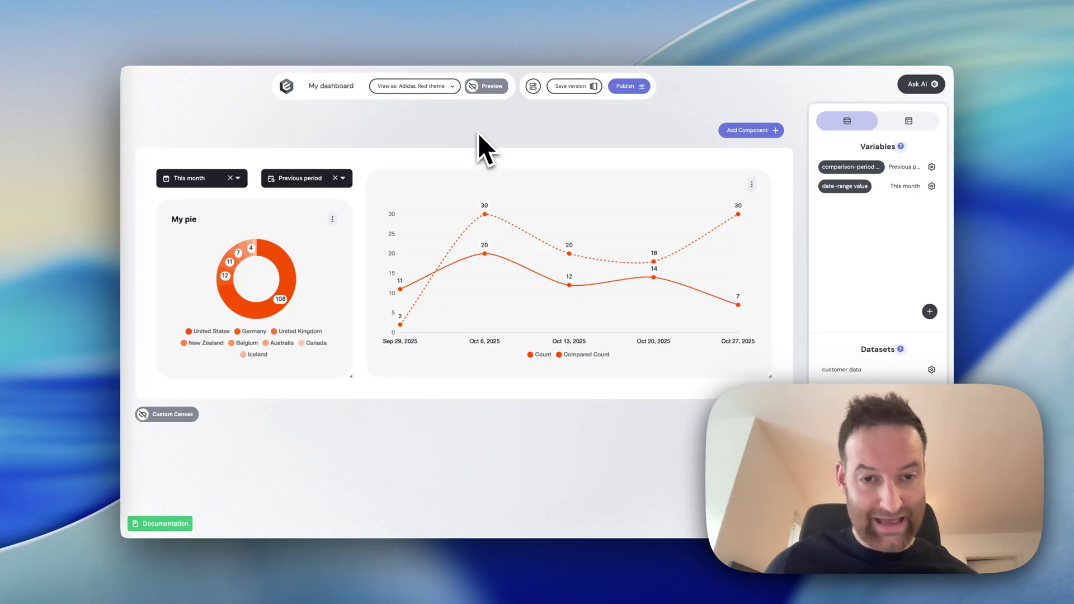
# Step: Resize the line chart's bottom-right corner upward so the card is a little shorter
pyautogui.click(283, 289)
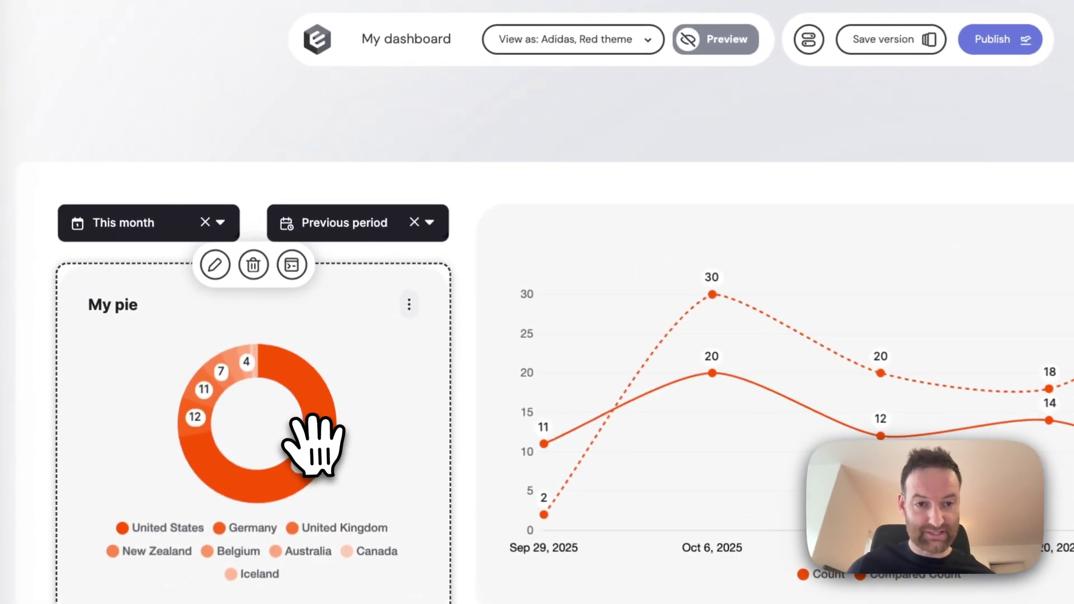
pyautogui.moveTo(311, 425); pyautogui.dragTo(324, 431)
pyautogui.click(622, 436)
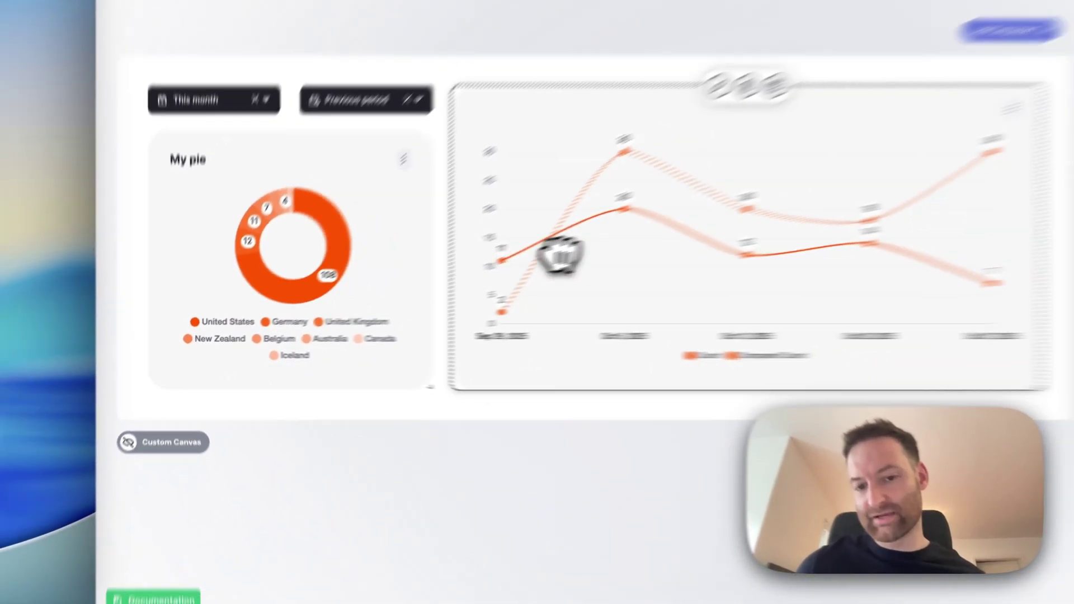
pyautogui.moveTo(1010, 364); pyautogui.dragTo(1021, 394)
pyautogui.moveTo(765, 380); pyautogui.dragTo(767, 376)
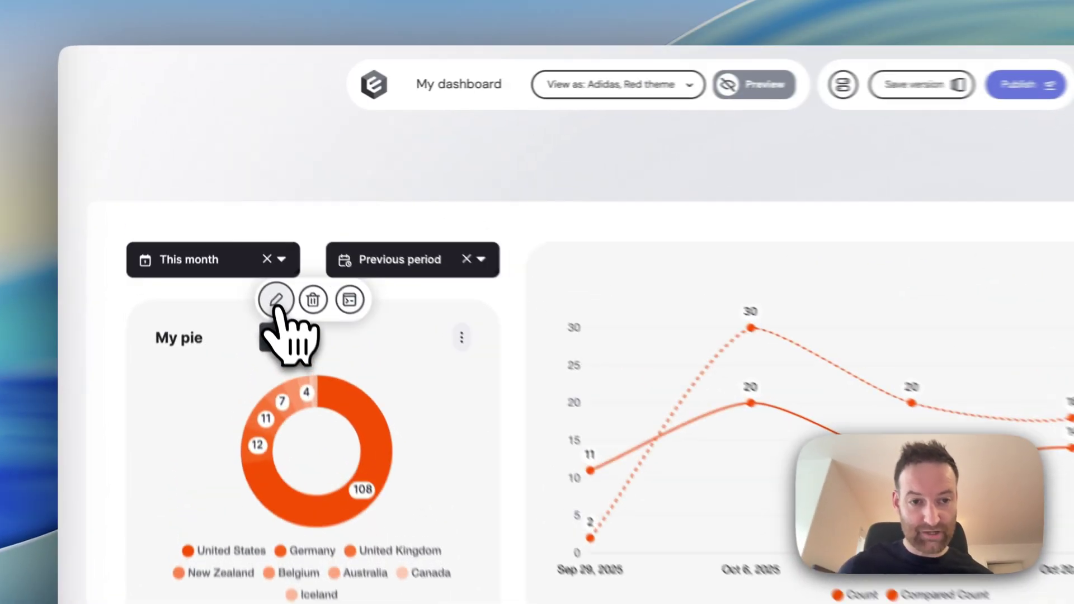
# Step: In the pie chart's settings, change the title from My pie to My big pie
pyautogui.click(235, 199)
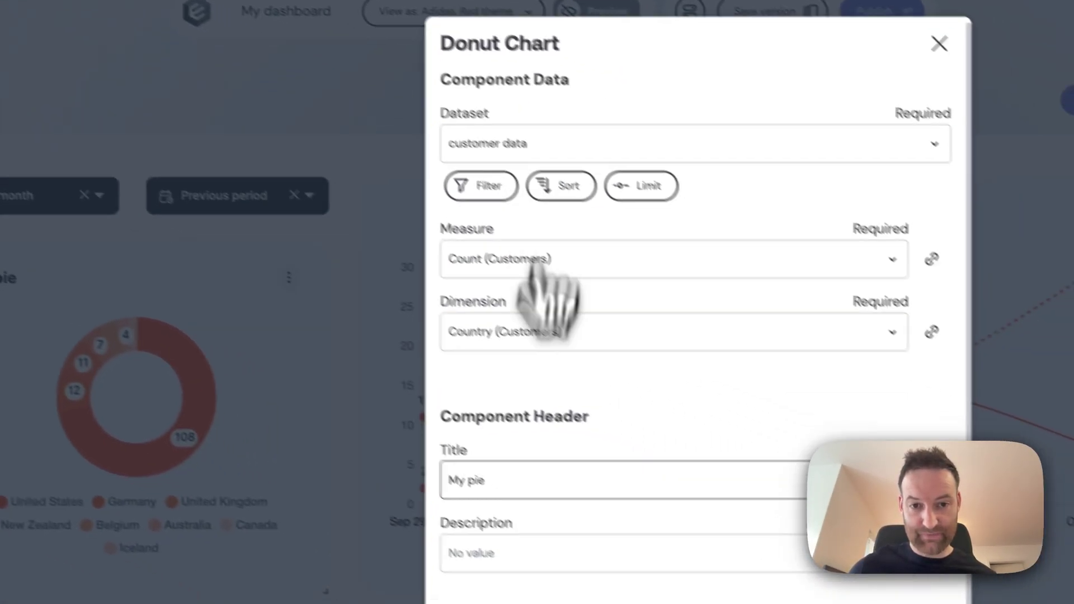
pyautogui.scroll(-5, 721, 559)
pyautogui.scroll(5, 735, 571)
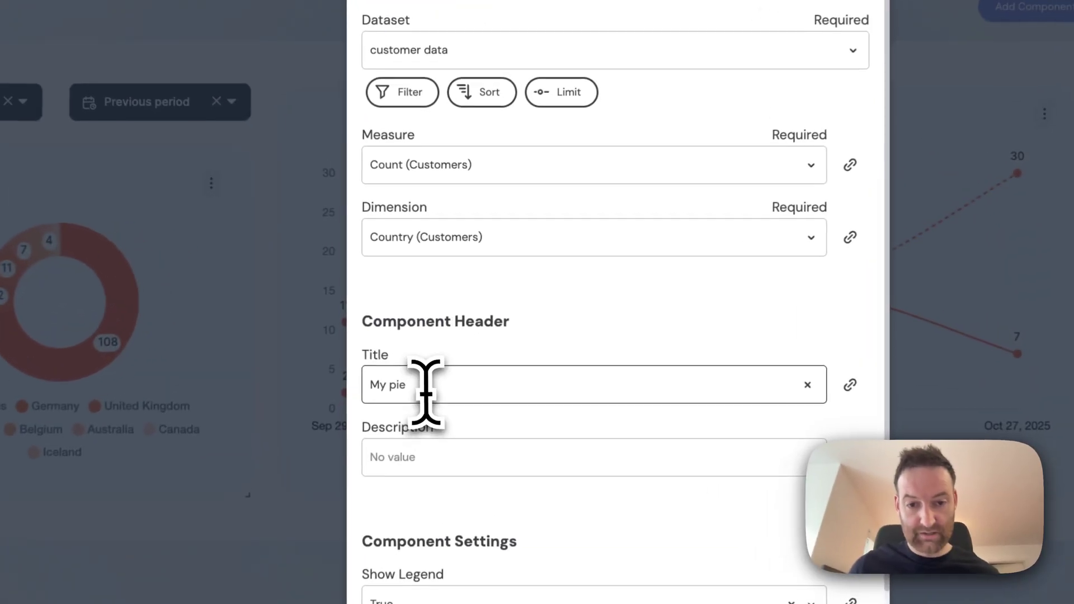
pyautogui.tripleClick(440, 320)
pyautogui.press('Right')
pyautogui.press('Left')
pyautogui.press('Left')
pyautogui.press('Left')
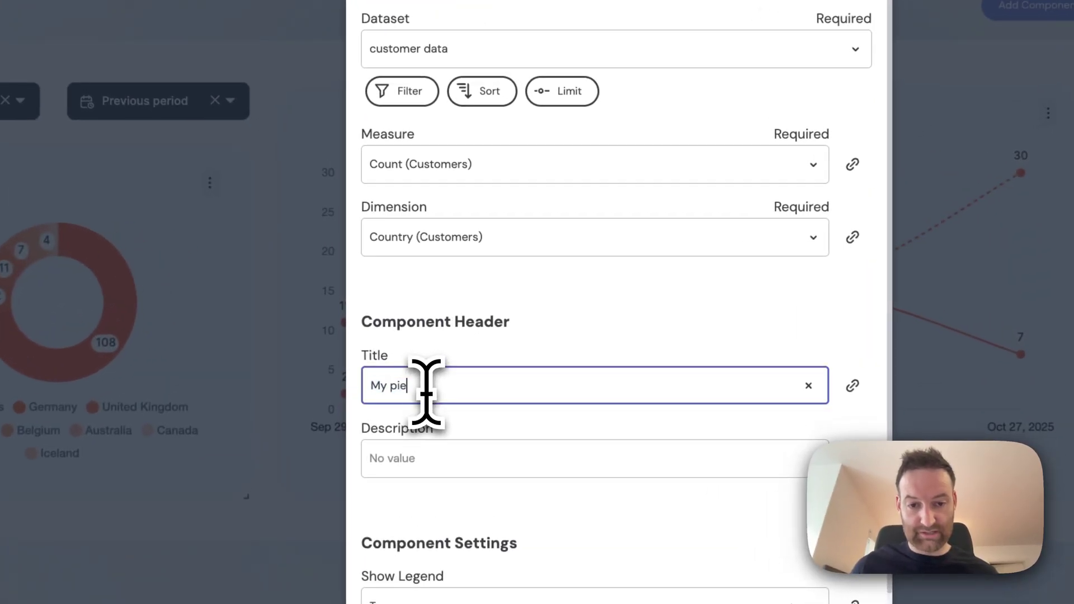
pyautogui.write('big')
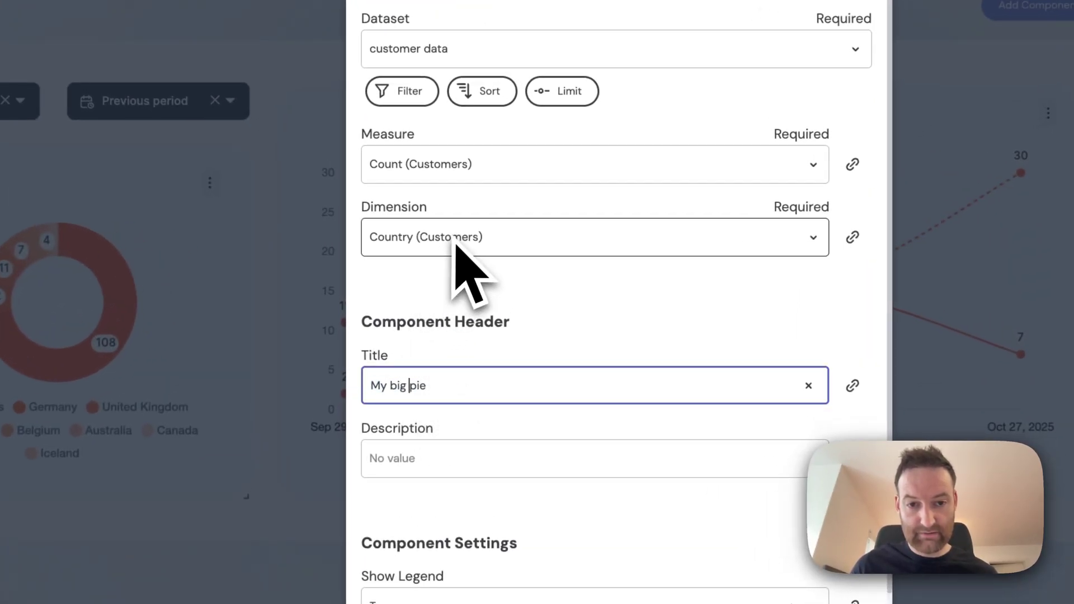
# Step: Set the measure to Count (Orders) and save the donut chart
pyautogui.click(439, 171)
pyautogui.click(428, 427)
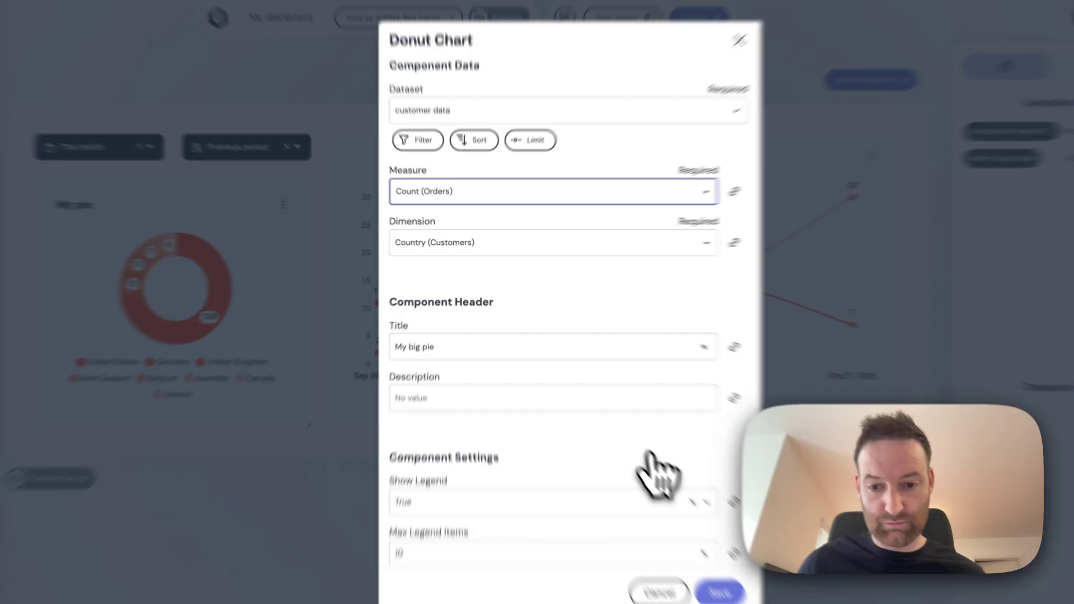
pyautogui.click(717, 589)
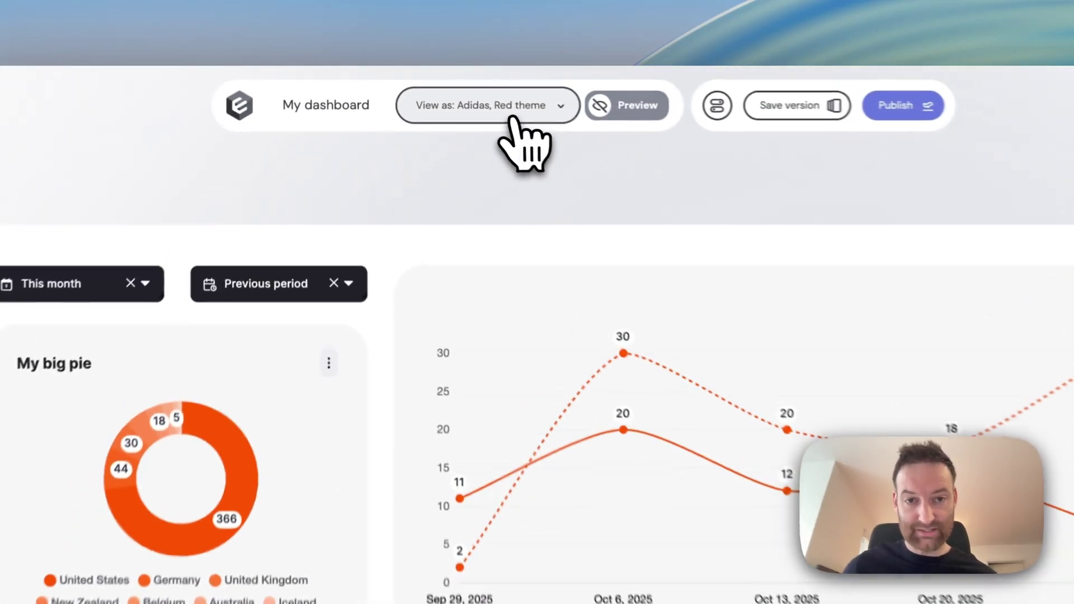
# Step: Switch the View as context to Adidas with the Blue theme
pyautogui.click(420, 87)
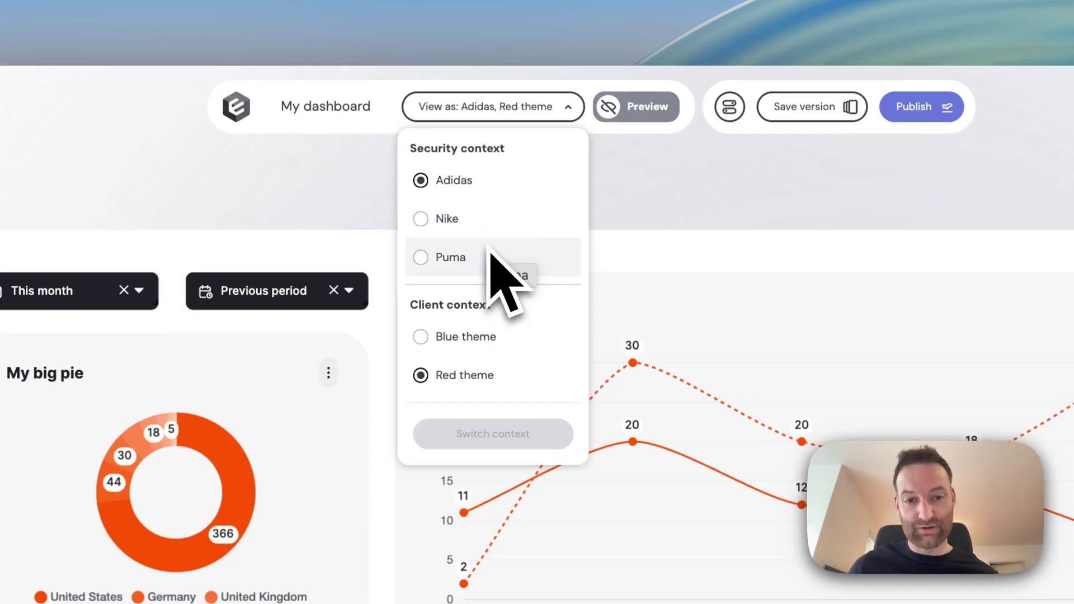
pyautogui.click(492, 334)
pyautogui.click(489, 431)
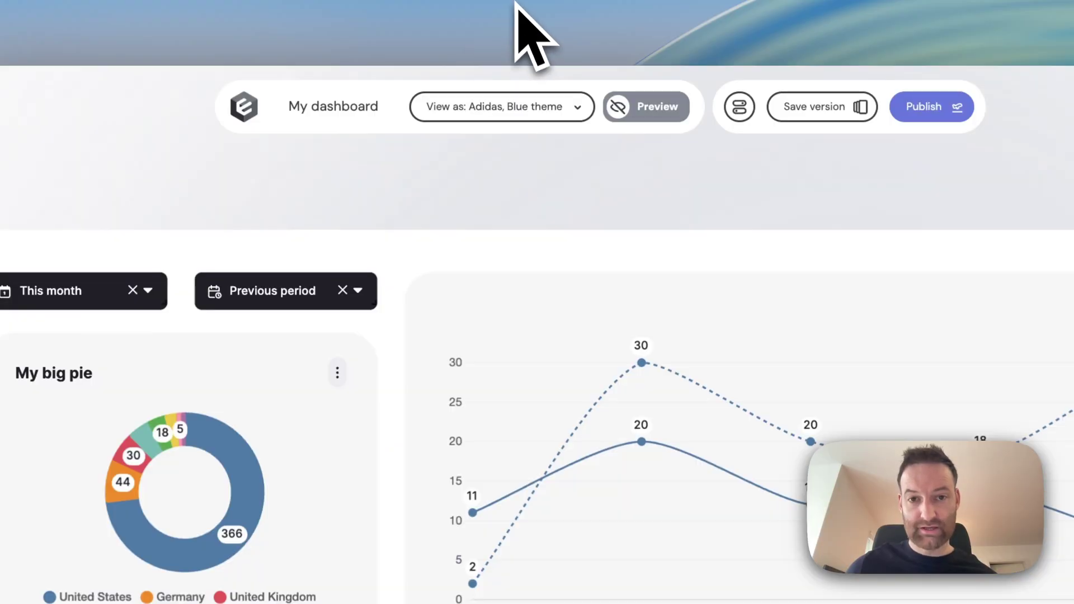
# Step: Scroll across the How It Works architecture diagram in the Embeddable docs
pyautogui.hscroll(5, 699, 140)
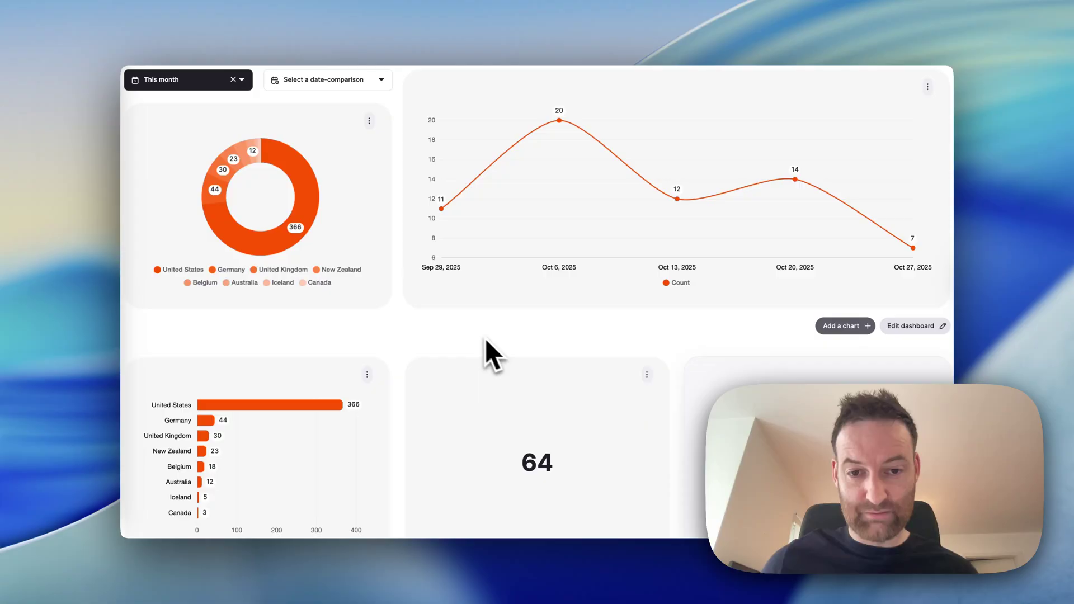
# Step: View the page source and select the em-beddable element on lines 12–15
pyautogui.rightClick(466, 331)
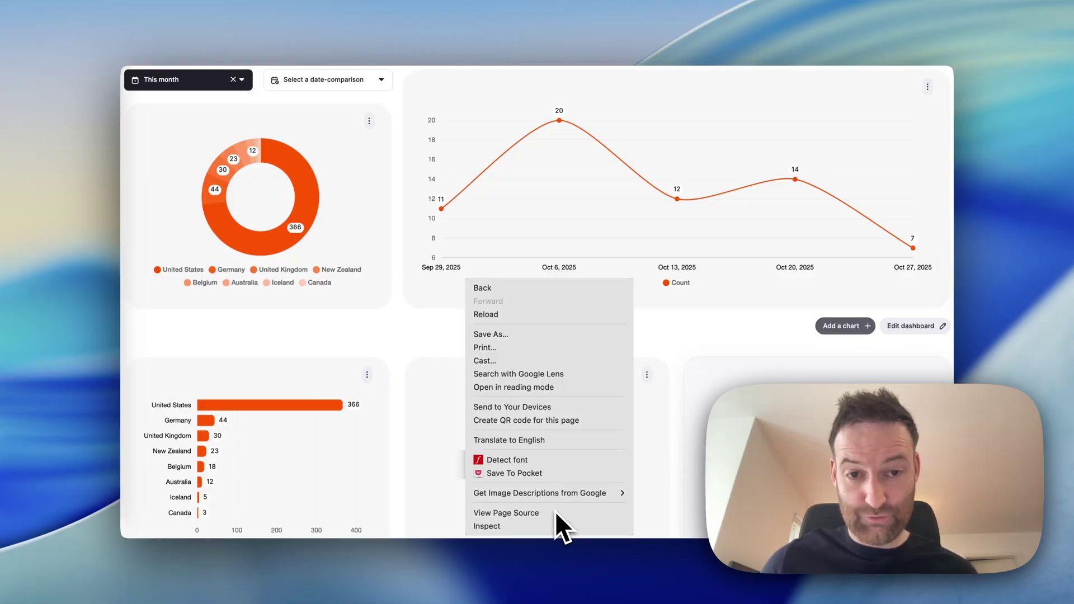
pyautogui.click(554, 512)
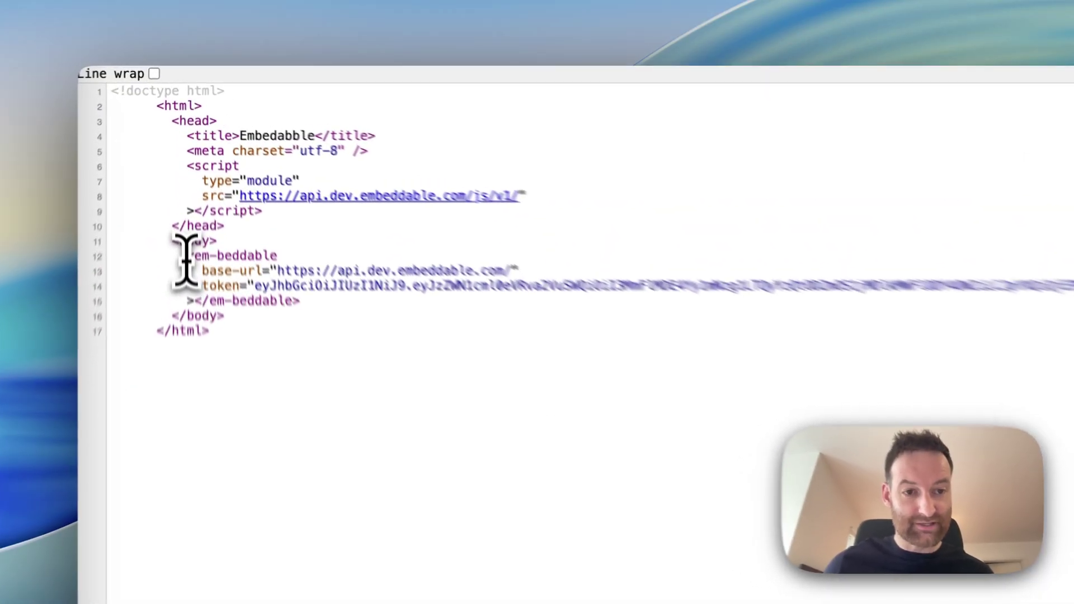
pyautogui.moveTo(188, 256); pyautogui.dragTo(311, 304)
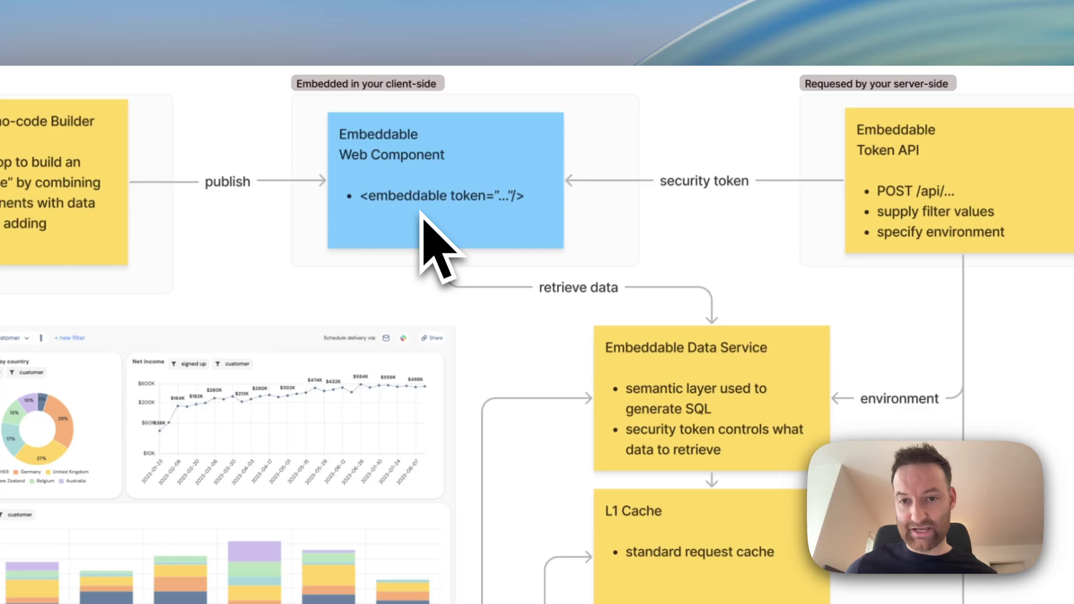
pyautogui.hscroll(2, 727, 223)
pyautogui.hscroll(5, 715, 197)
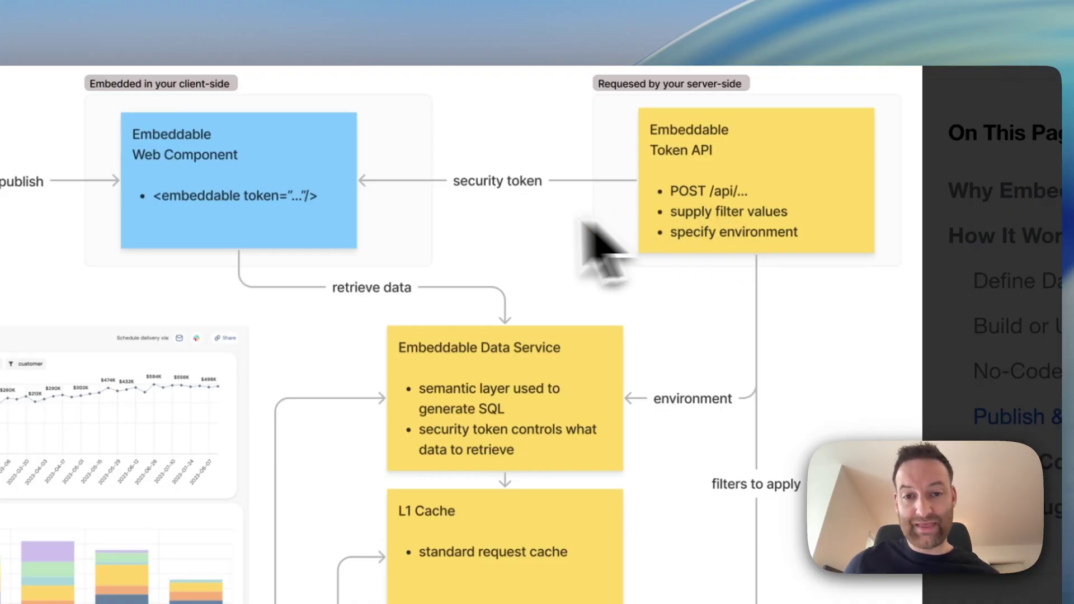
pyautogui.hscroll(-5, 606, 240)
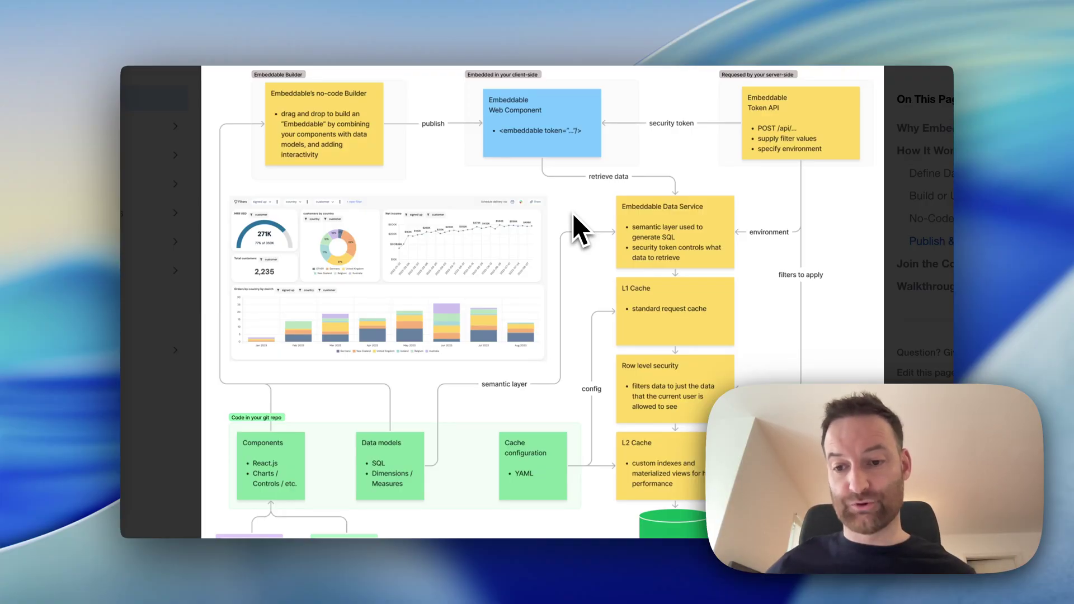
# Step: Add a Text Component to the new dashboard in the builder
pyautogui.click(654, 26)
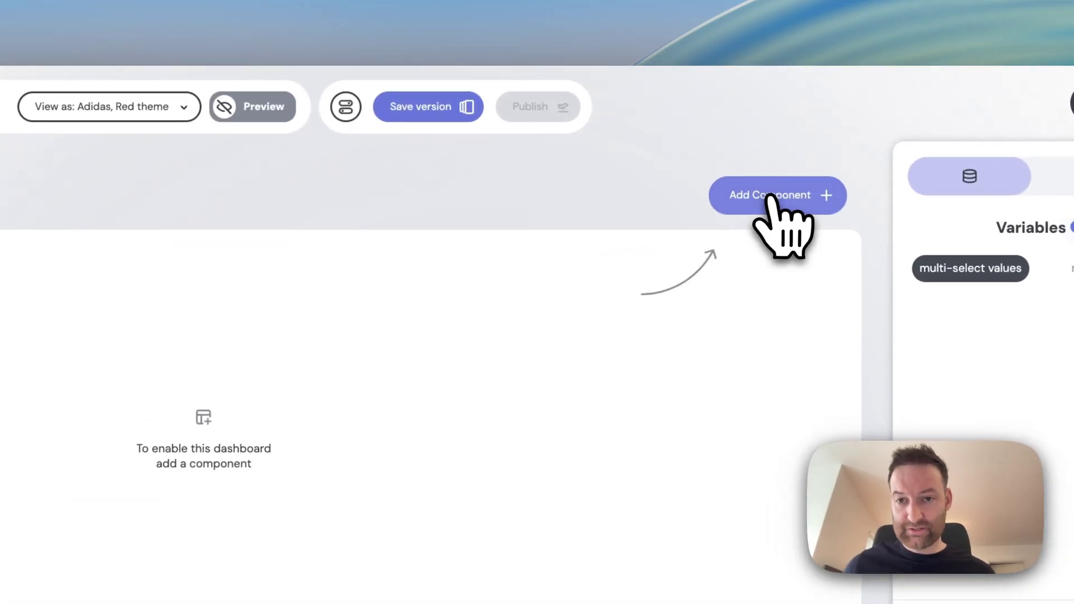
pyautogui.click(770, 196)
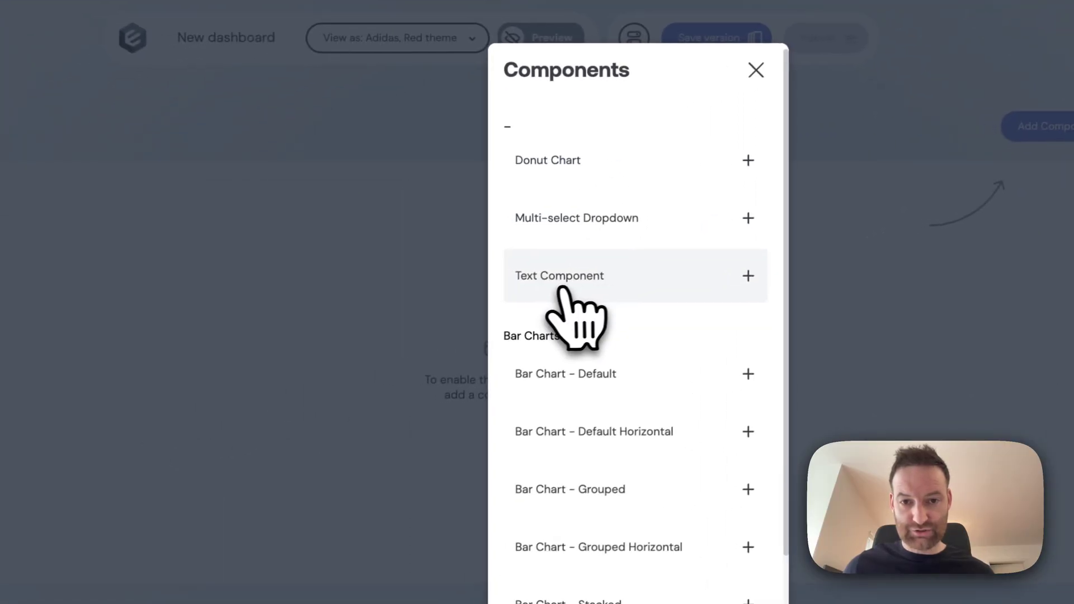
pyautogui.click(556, 287)
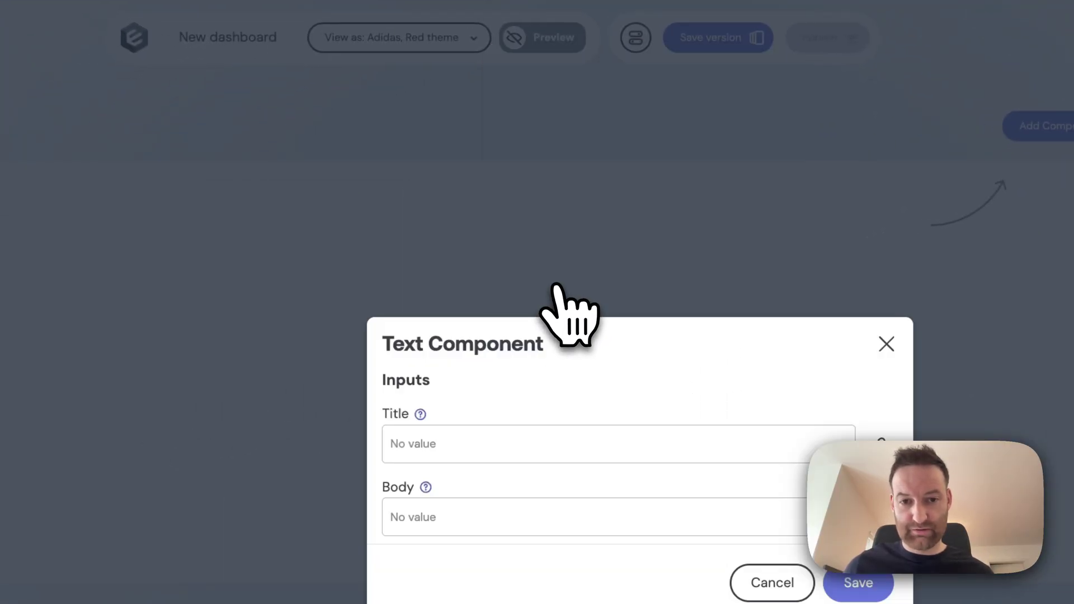
# Step: Give the text component the title Hello and body World, and save it
pyautogui.doubleClick(331, 225)
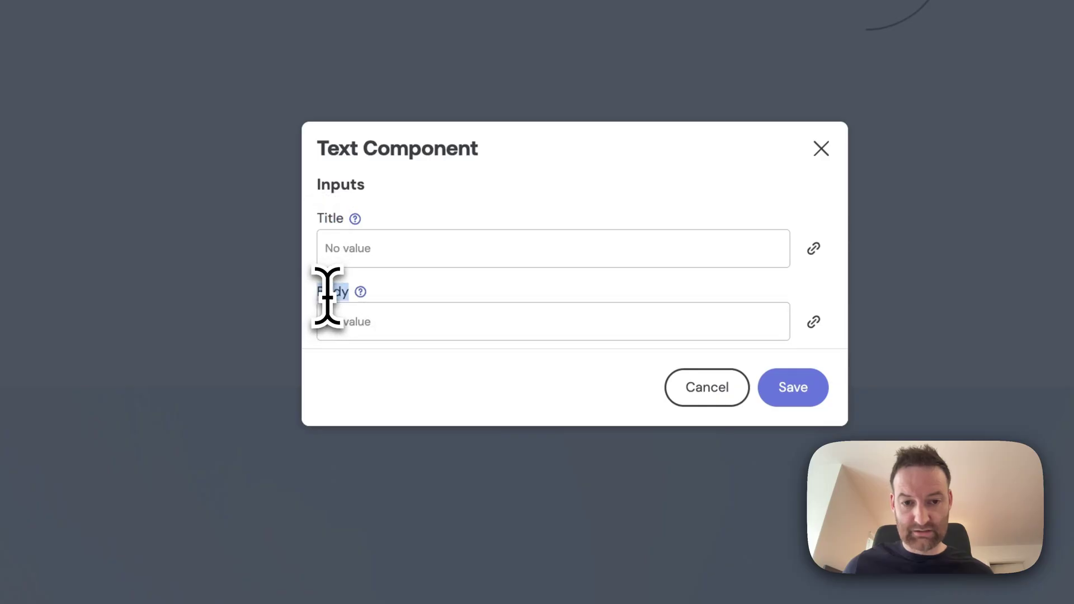
pyautogui.click(354, 249)
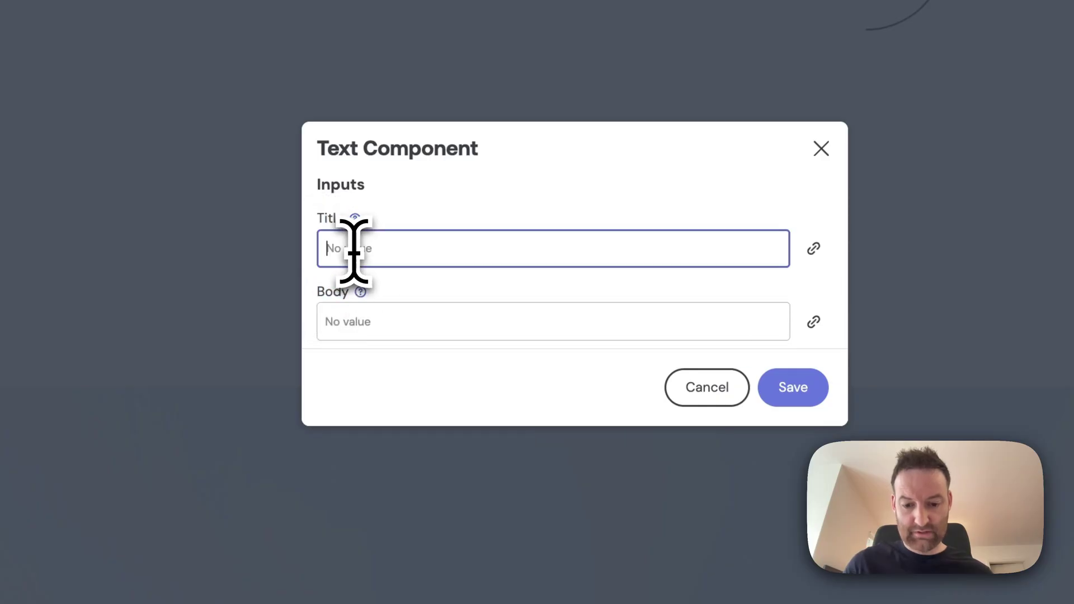
pyautogui.write('Hello')
pyautogui.click(390, 314)
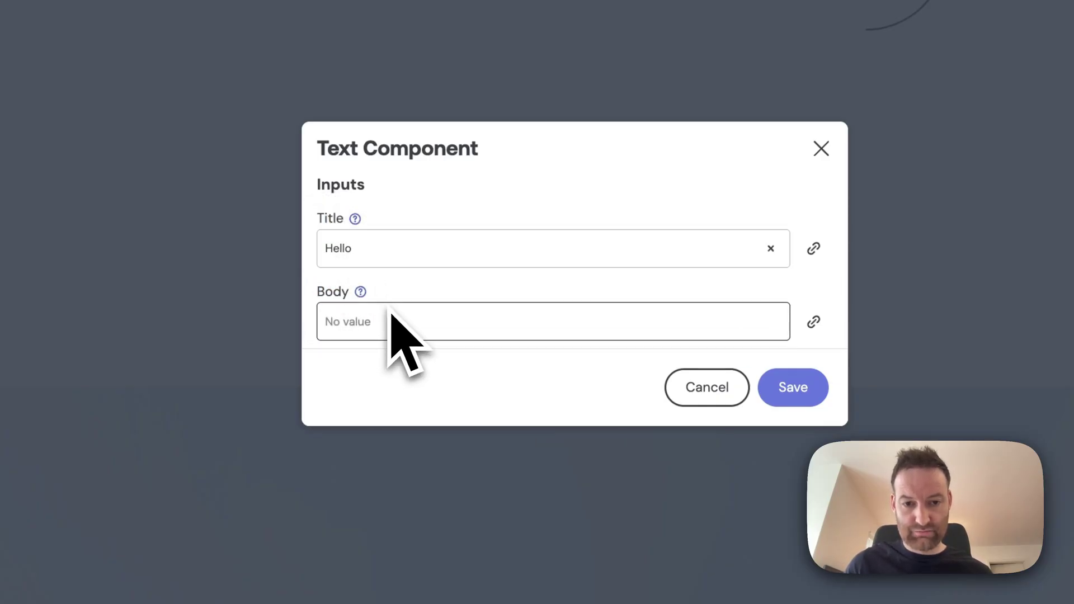
pyautogui.click(366, 320)
pyautogui.write('World')
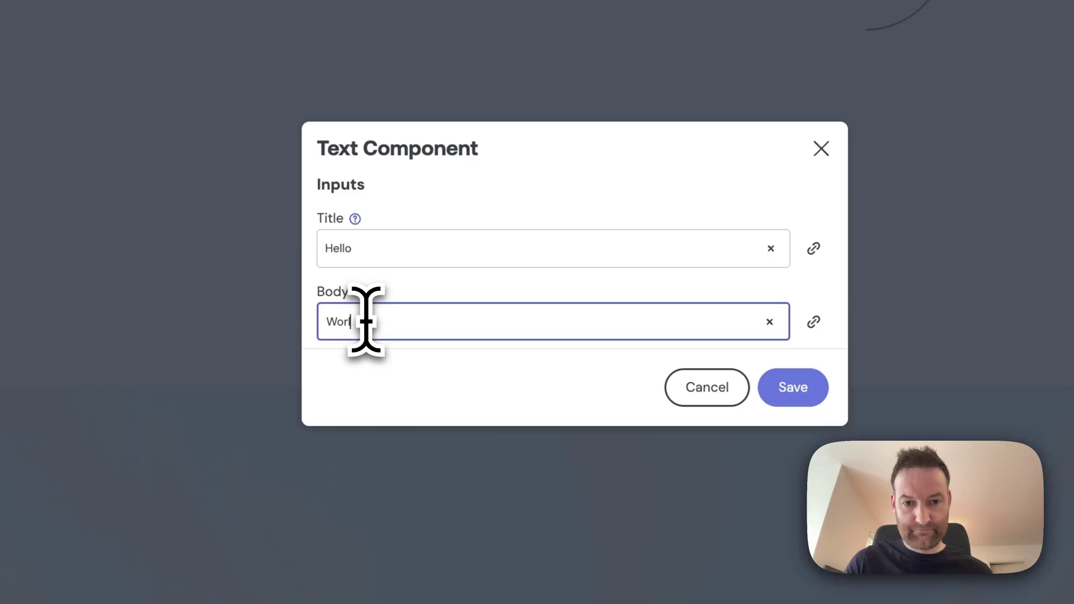
pyautogui.click(792, 387)
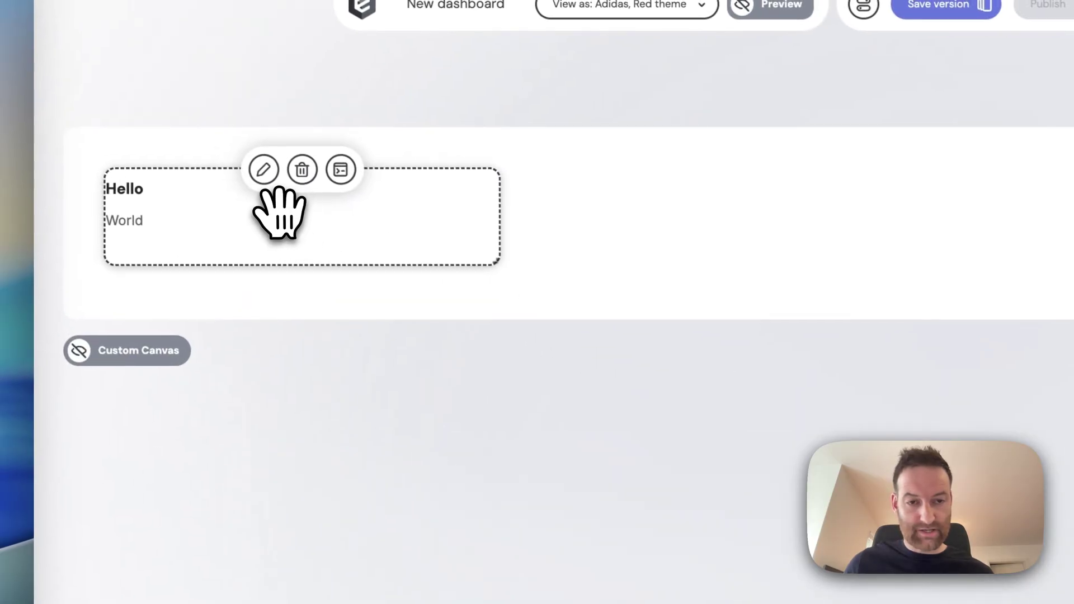
# Step: Drag the Hello/World card to the right and then back left
pyautogui.moveTo(280, 212); pyautogui.dragTo(369, 201)
pyautogui.moveTo(401, 246); pyautogui.dragTo(312, 266)
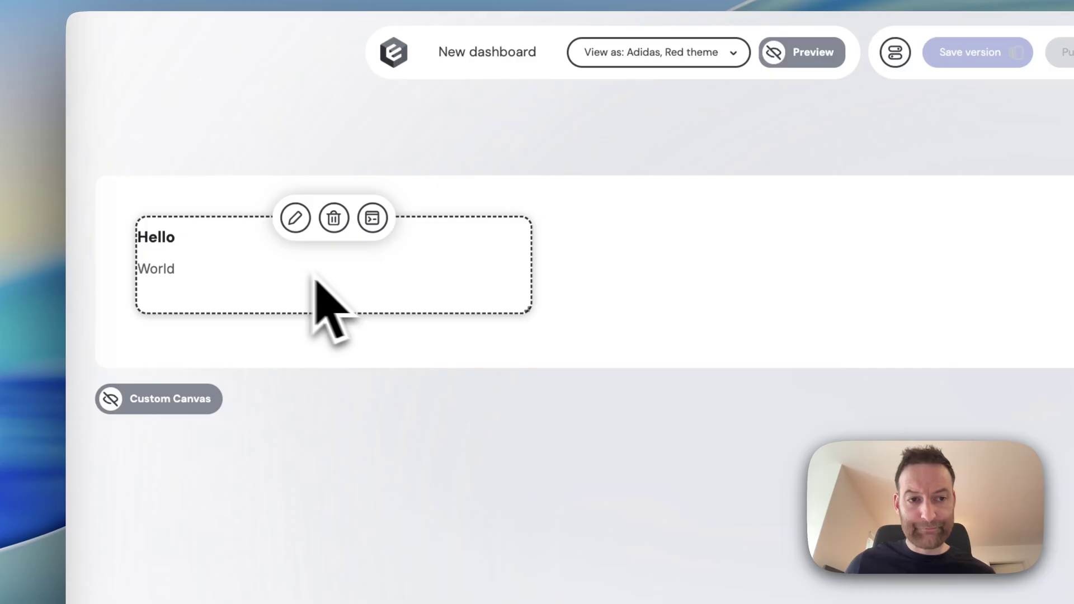
pyautogui.moveTo(357, 301)
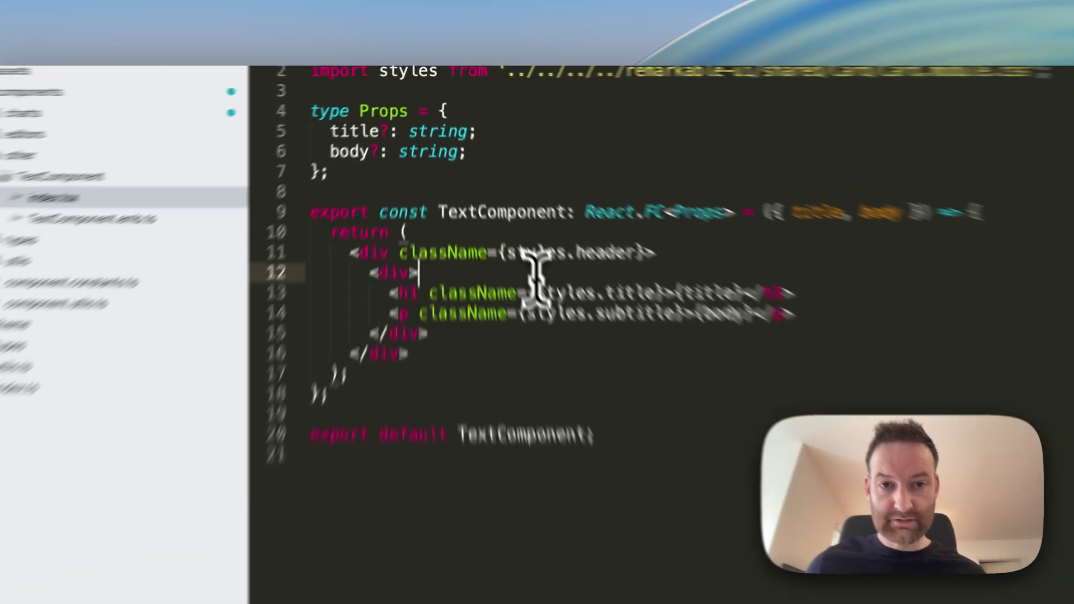
# Step: Highlight the title and body props in TextComponent's index.tsx
pyautogui.click(460, 190)
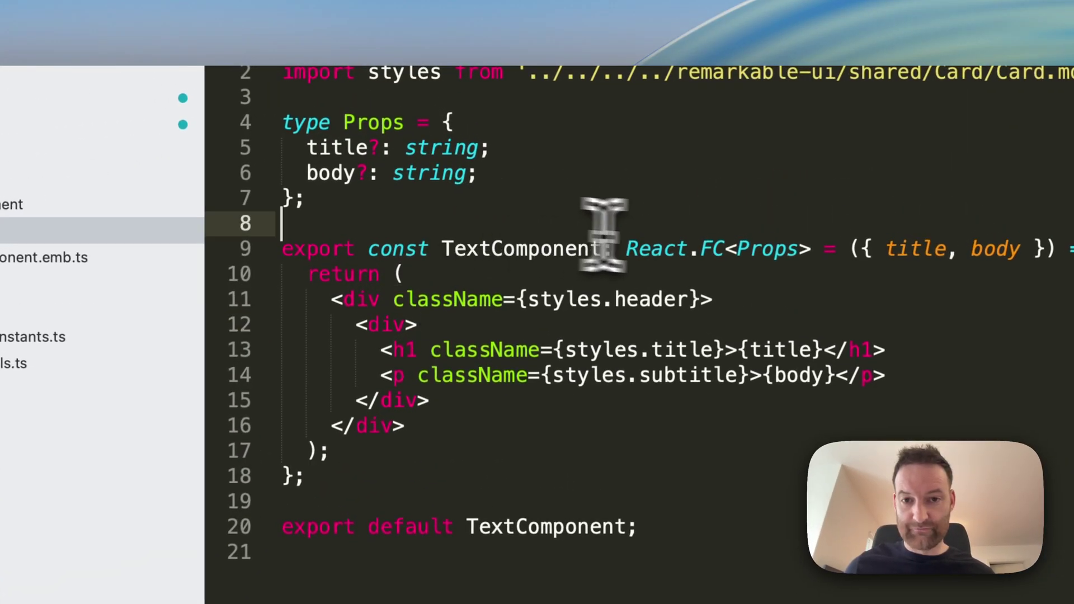
pyautogui.doubleClick(650, 251)
pyautogui.click(587, 209)
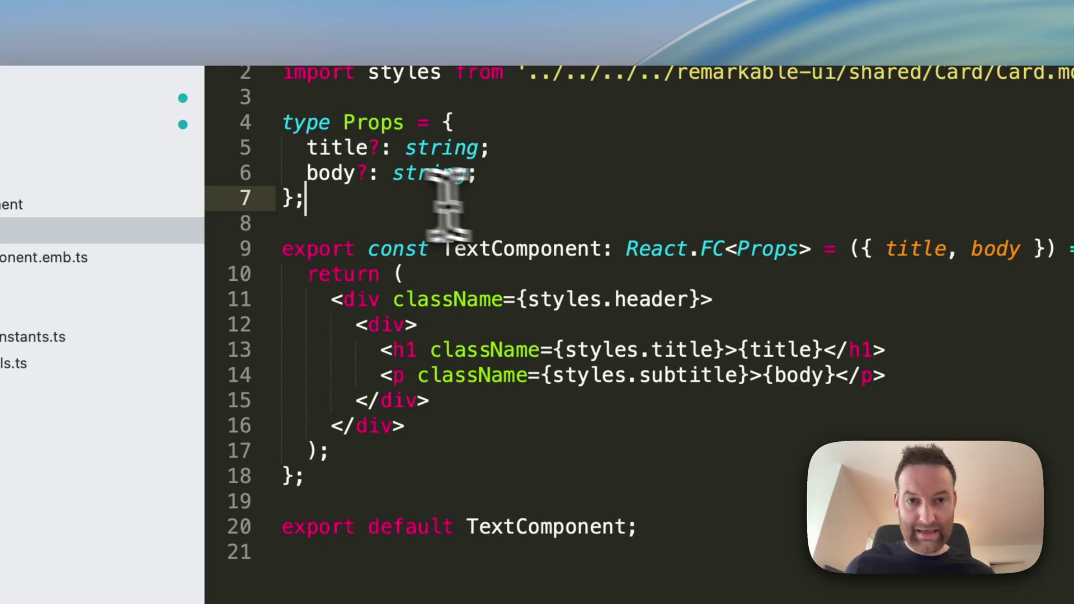
pyautogui.doubleClick(330, 147)
pyautogui.doubleClick(327, 172)
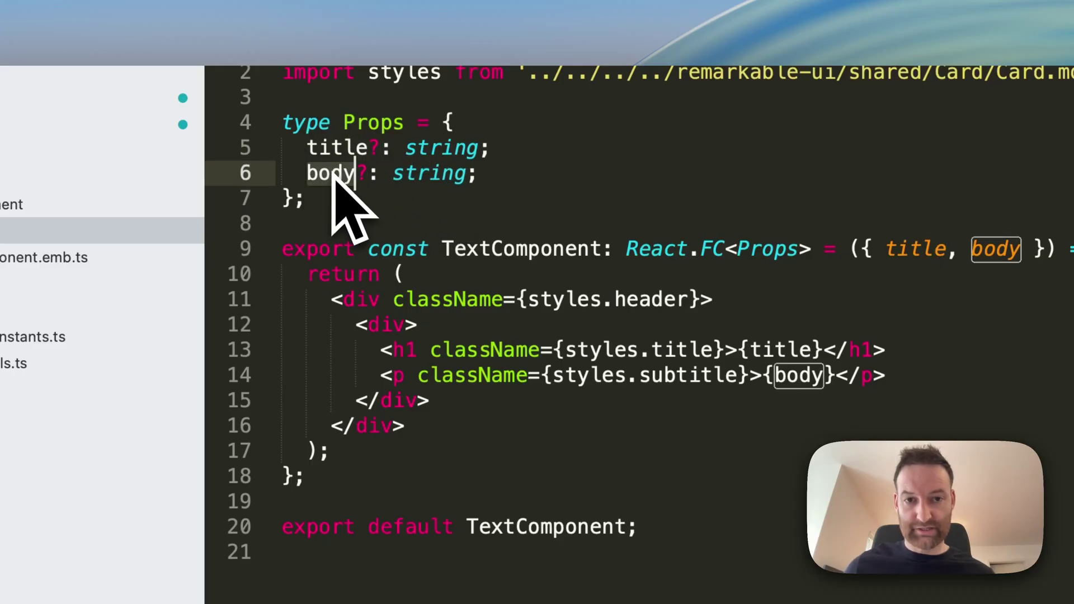
# Step: Select the h1 title and p body markup on lines 13–14
pyautogui.moveTo(381, 349); pyautogui.dragTo(850, 351)
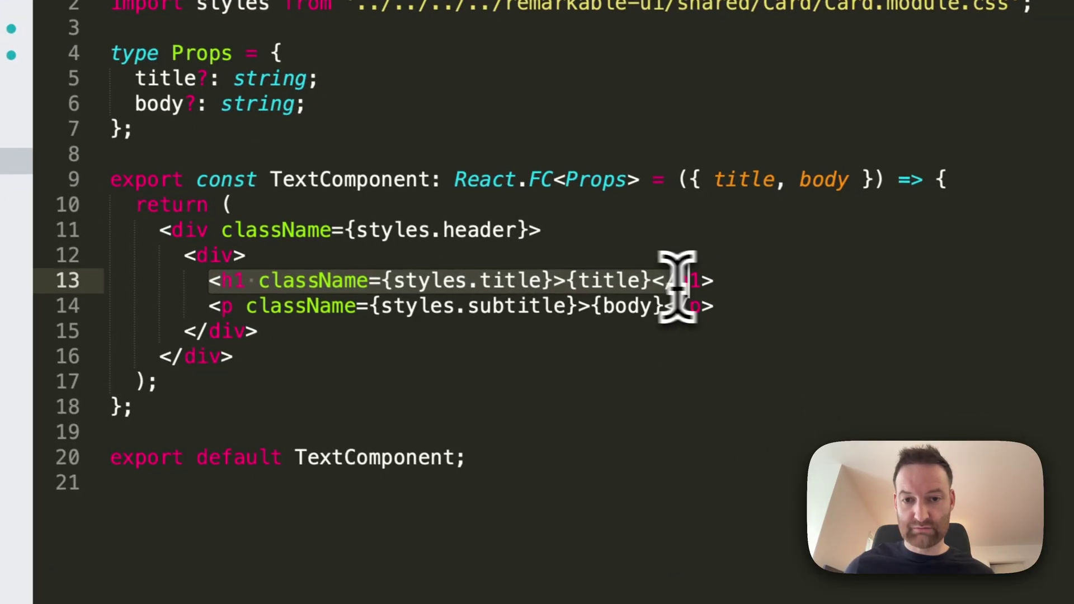
pyautogui.moveTo(731, 309); pyautogui.dragTo(234, 312)
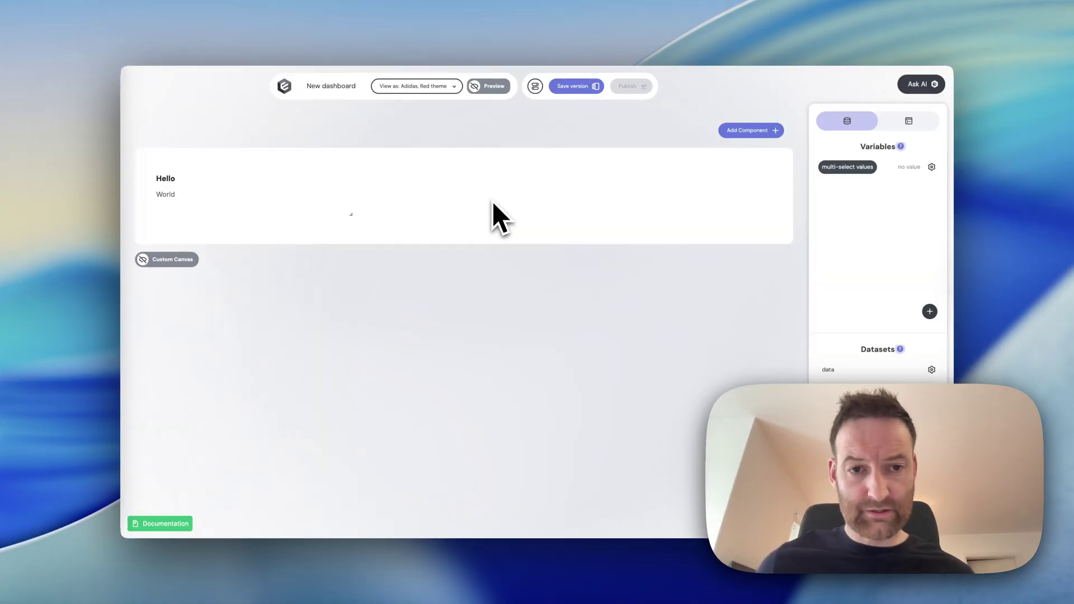
pyautogui.moveTo(271, 187)
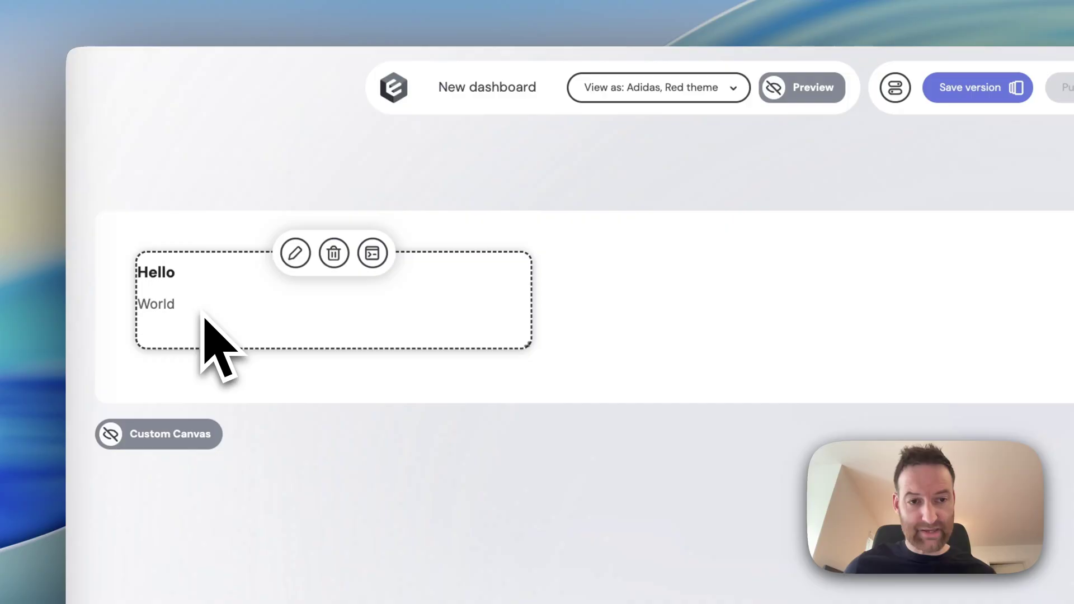
# Step: Open the Hello/World card's Text Component settings to view its Title and Body inputs
pyautogui.click(295, 252)
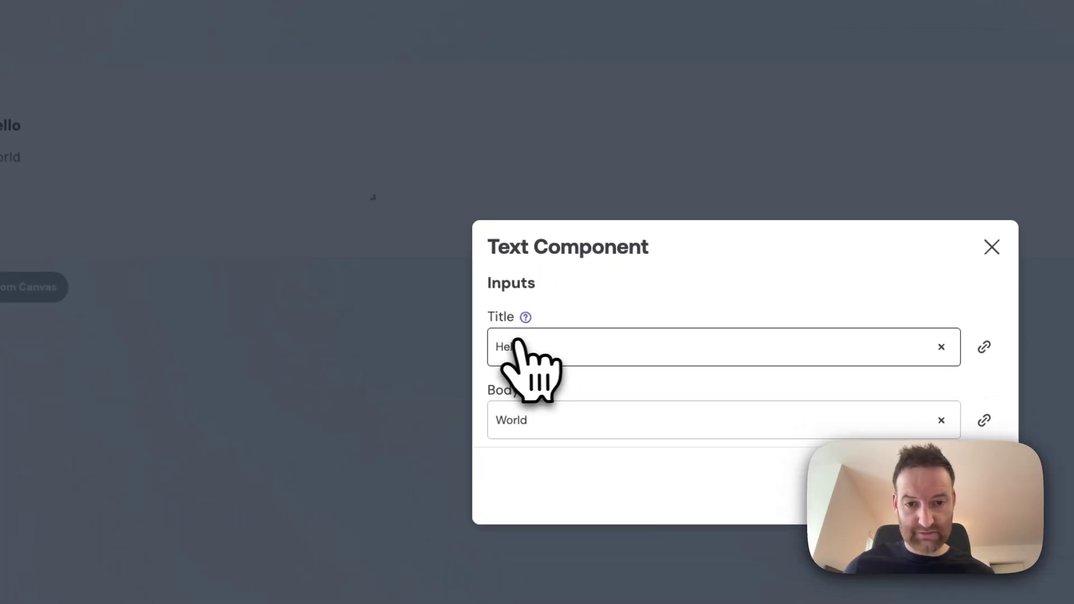
pyautogui.moveTo(585, 443)
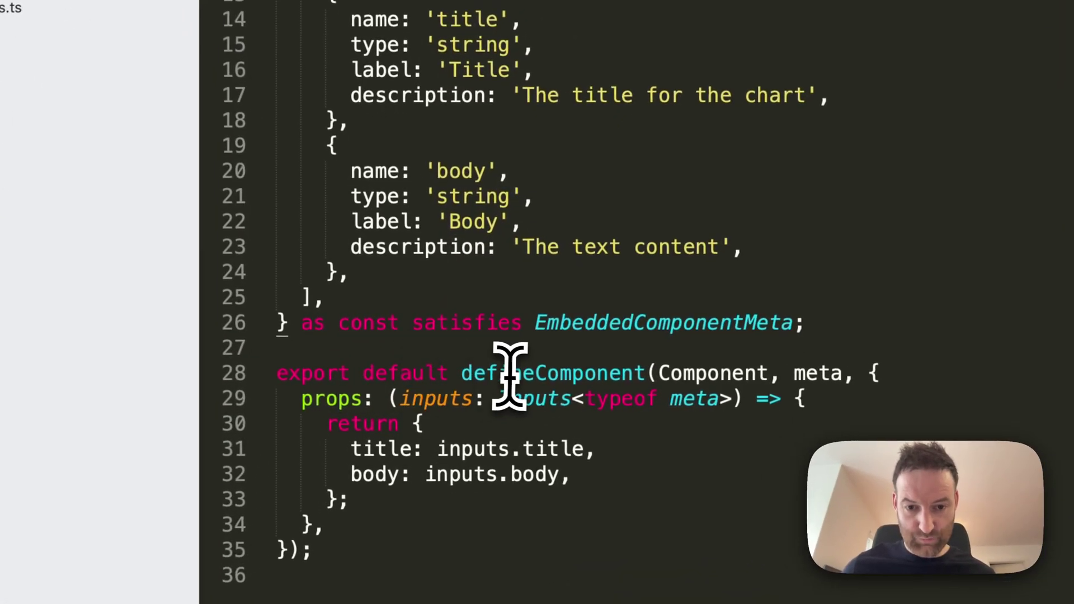
# Step: Inspect defineComponent and the inputs array's Title label and string type in TextComponent.emb.ts
pyautogui.doubleClick(470, 395)
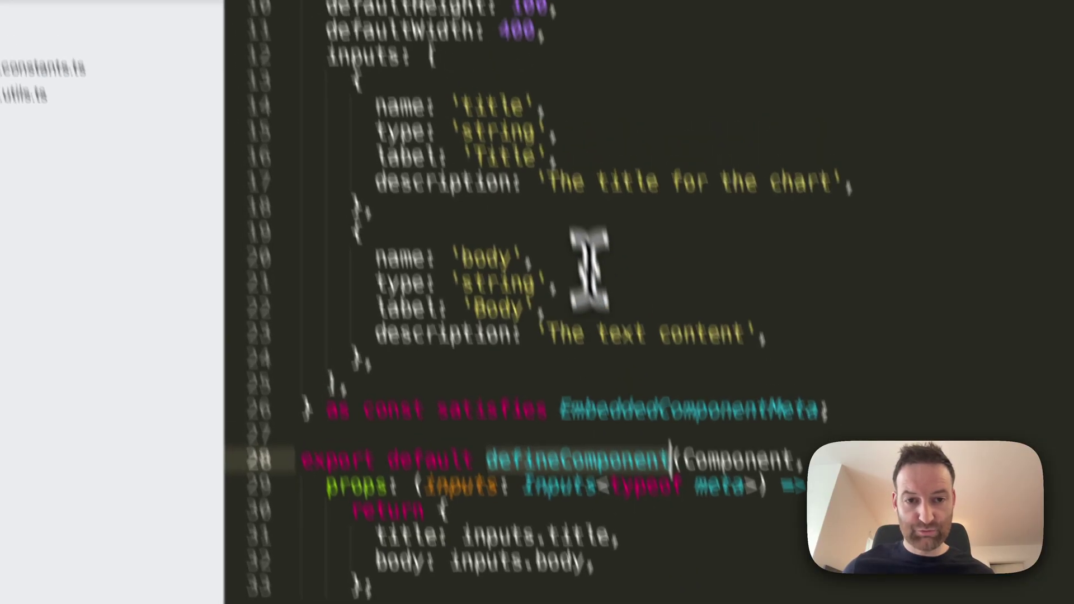
pyautogui.doubleClick(392, 162)
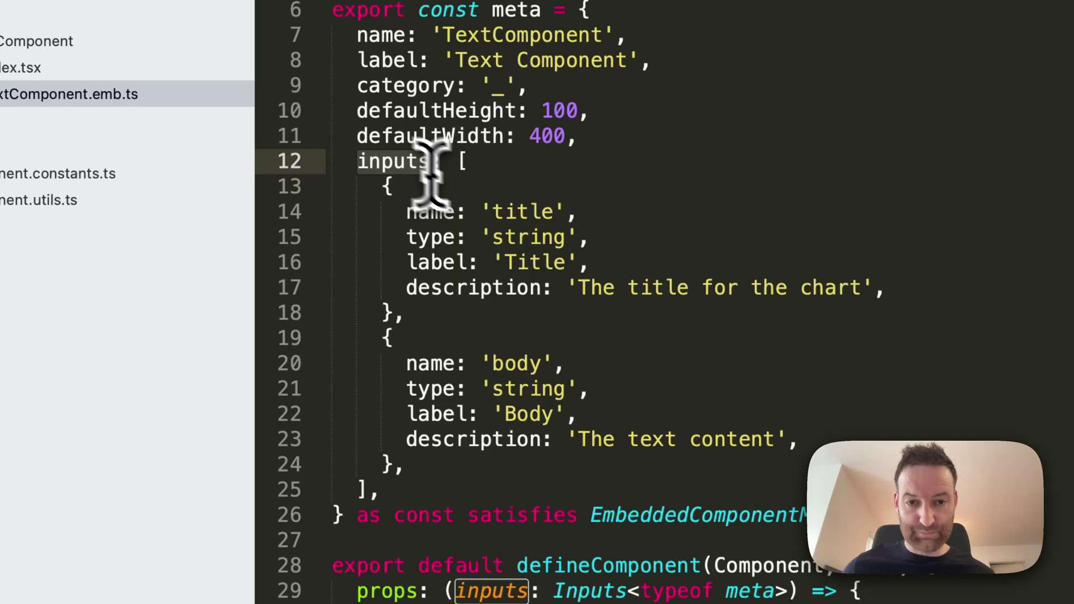
pyautogui.doubleClick(521, 261)
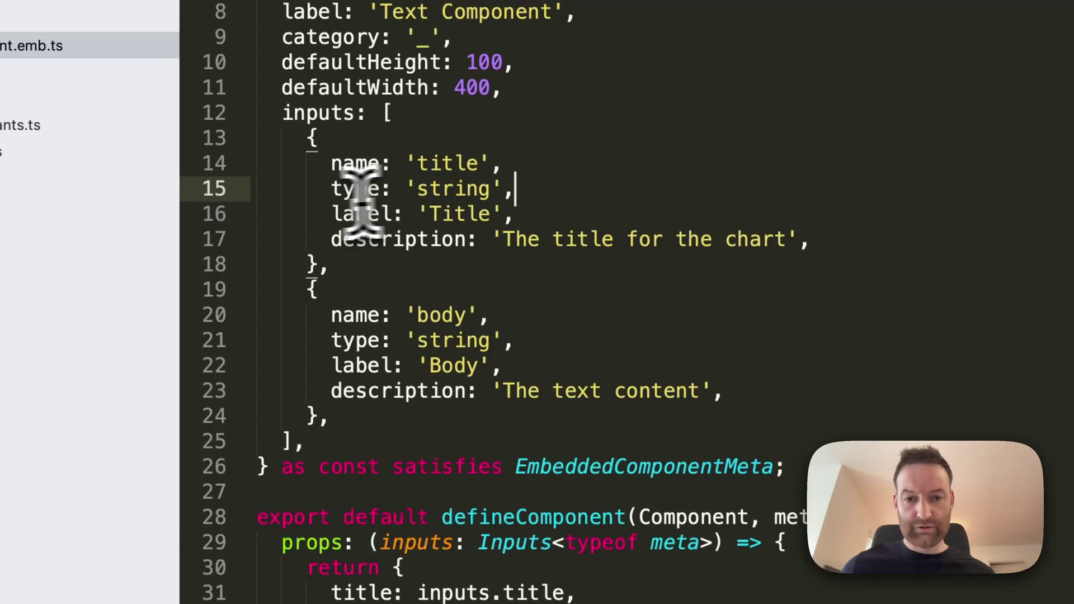
pyautogui.doubleClick(492, 229)
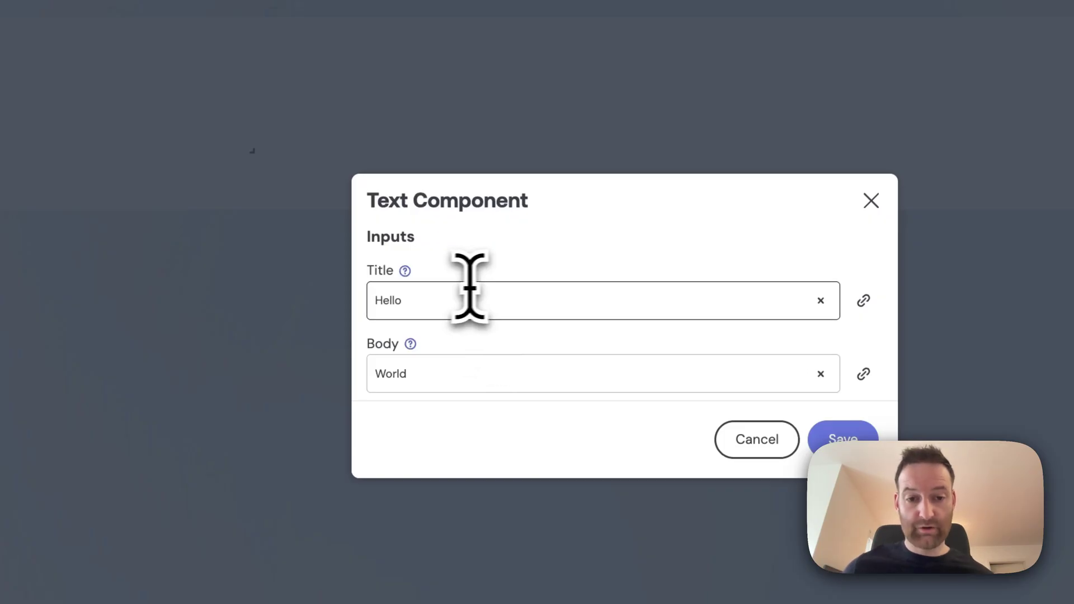
# Step: Check the Title 'Hello' and Body 'World' values, then close the Text Component settings unchanged
pyautogui.click(438, 300)
pyautogui.press('super+a')
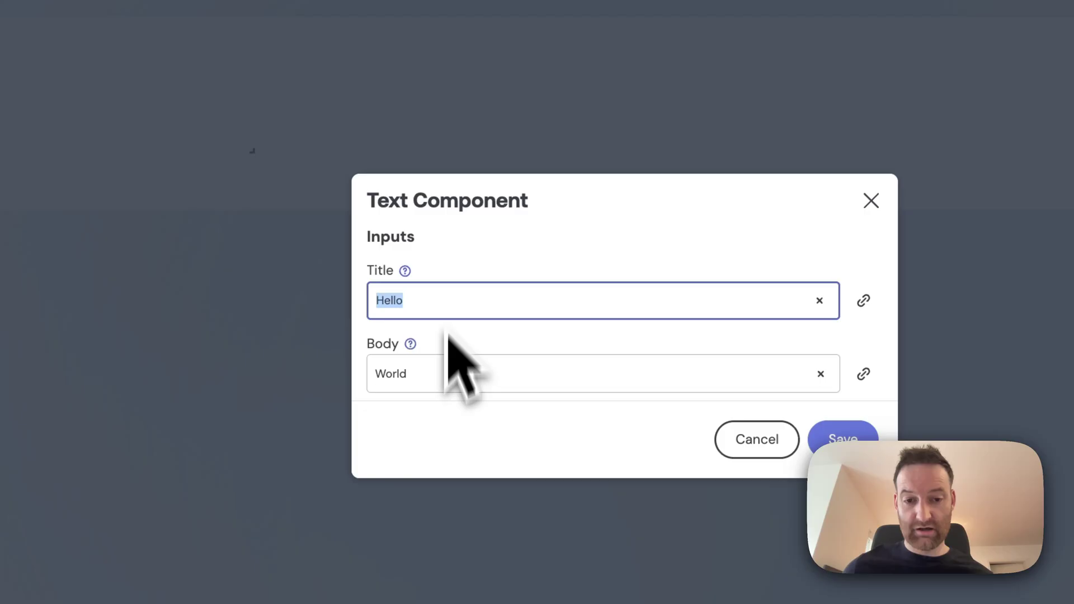
pyautogui.click(443, 299)
pyautogui.press('super+a')
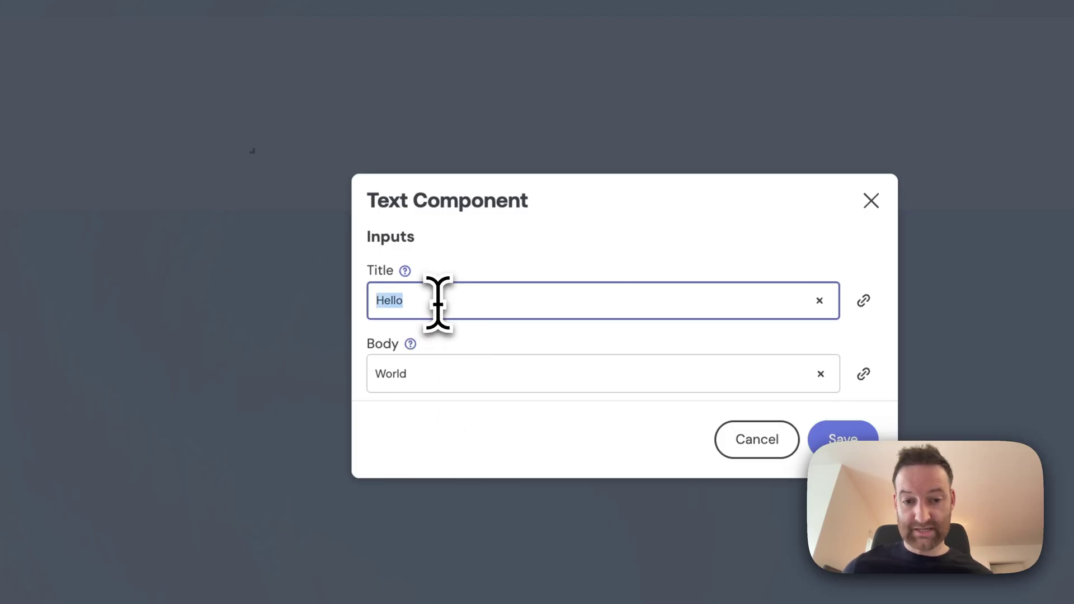
pyautogui.click(431, 364)
pyautogui.press('super+a')
pyautogui.click(447, 315)
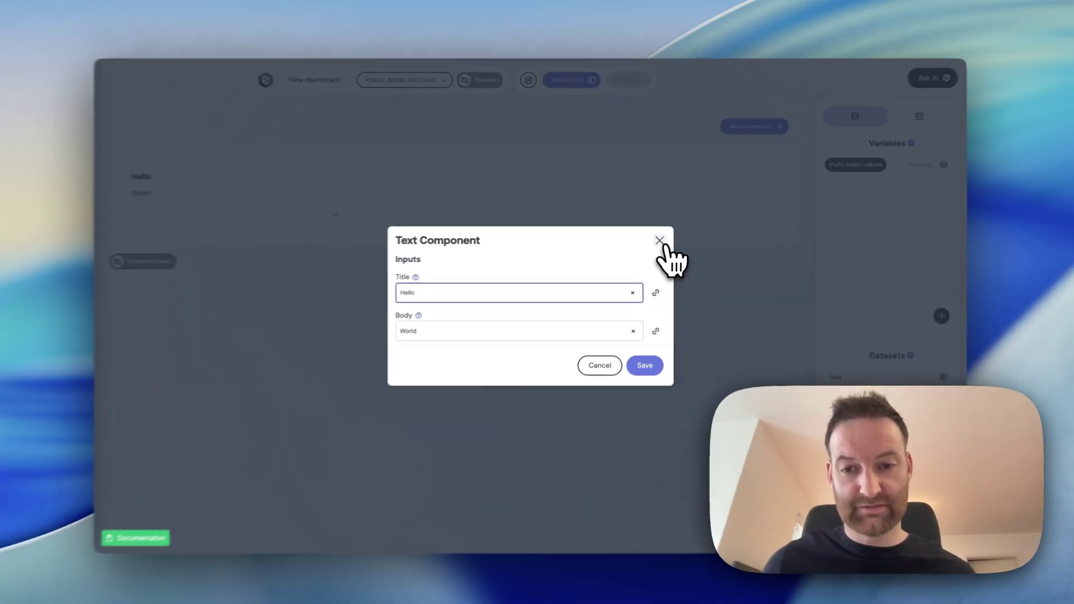
pyautogui.click(642, 261)
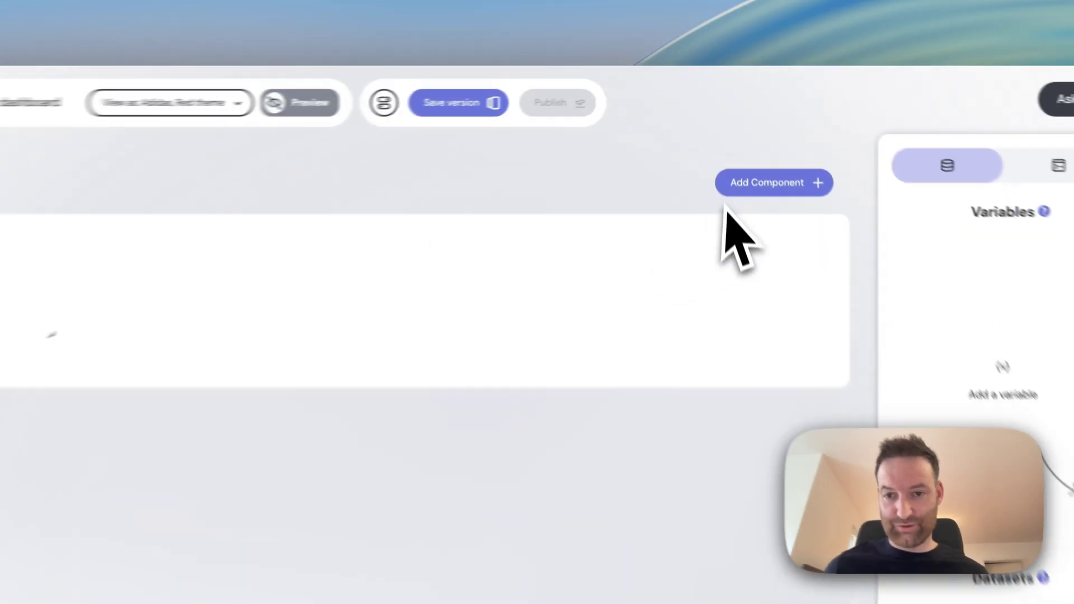
pyautogui.click(751, 131)
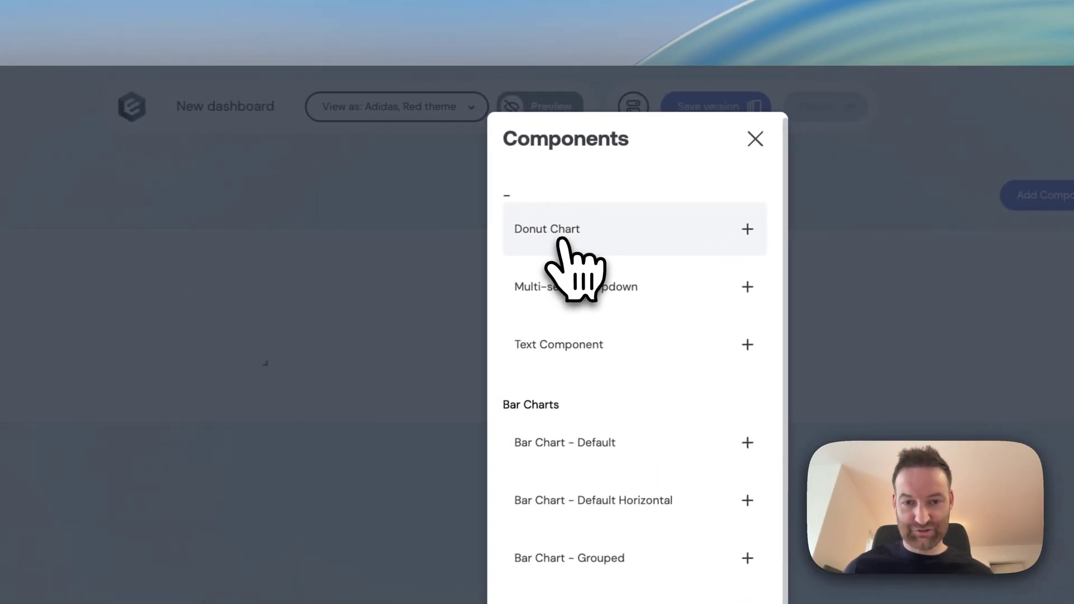
pyautogui.click(497, 232)
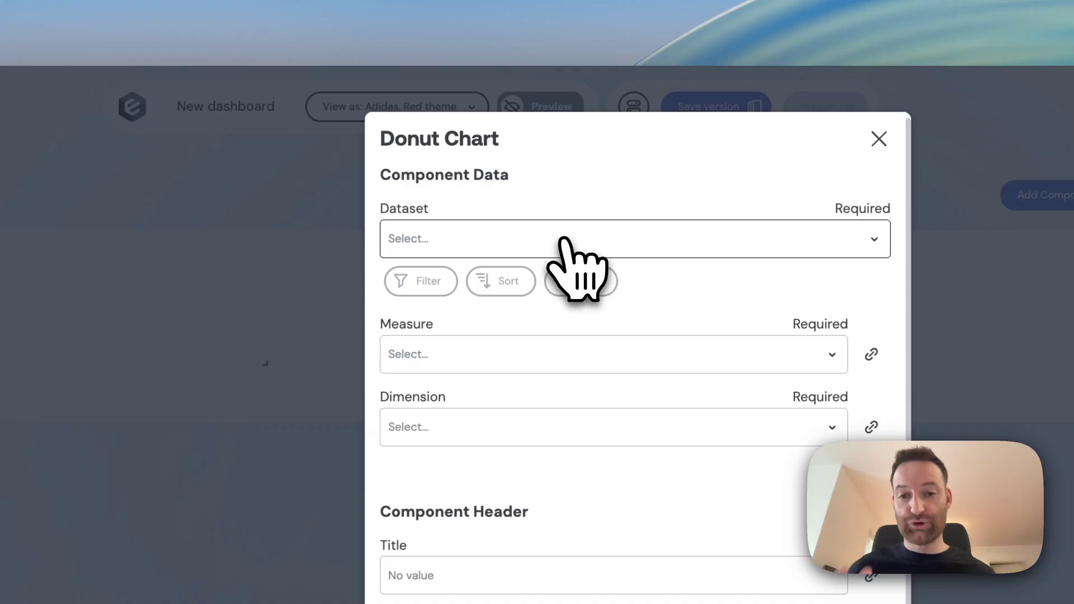
pyautogui.click(481, 244)
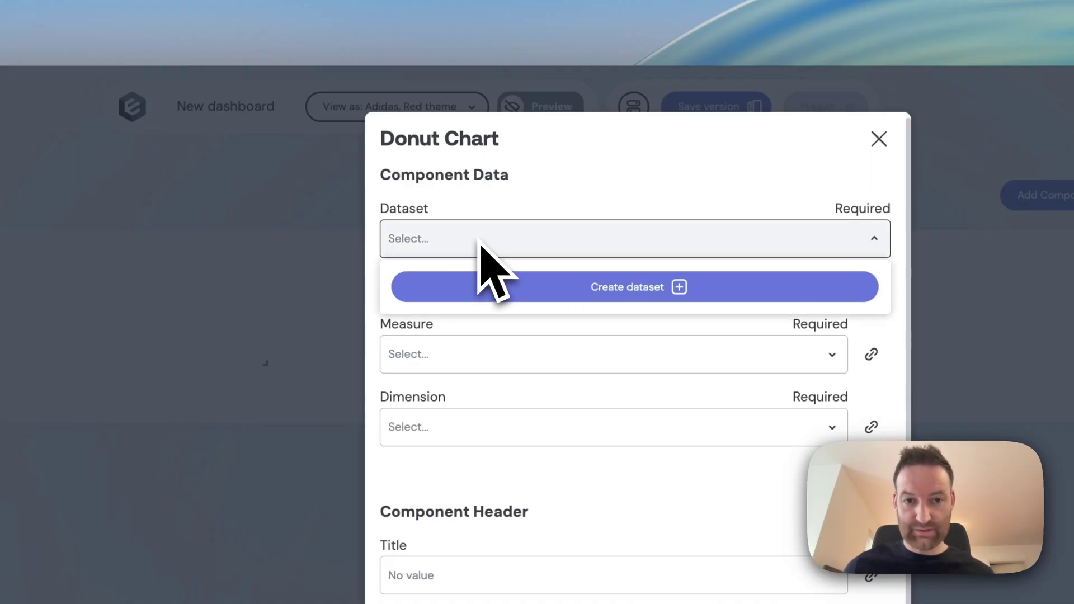
pyautogui.click(614, 287)
pyautogui.click(464, 500)
pyautogui.write('data')
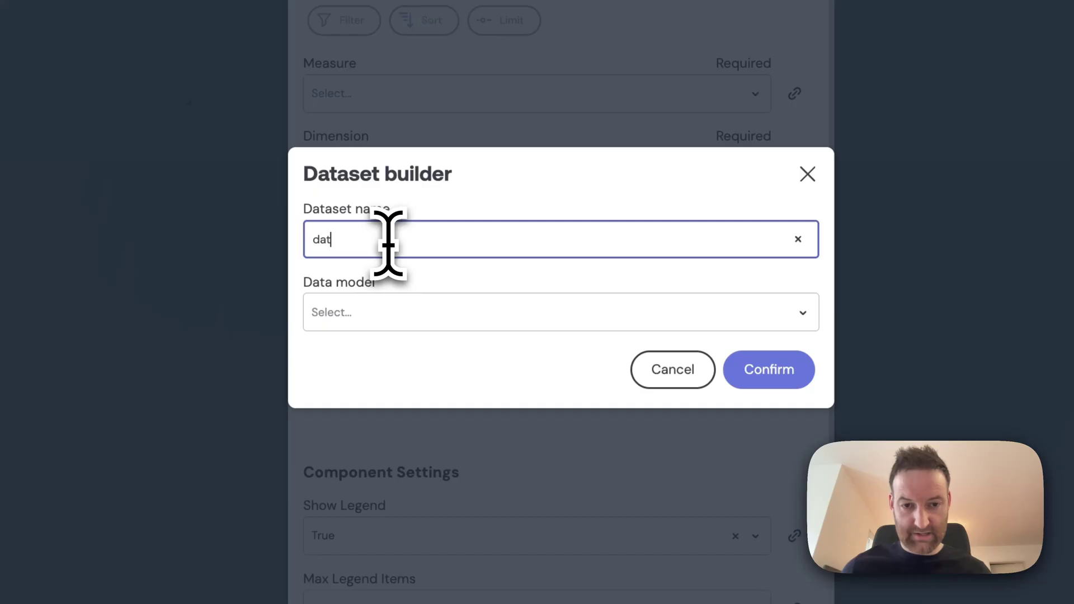
pyautogui.click(391, 312)
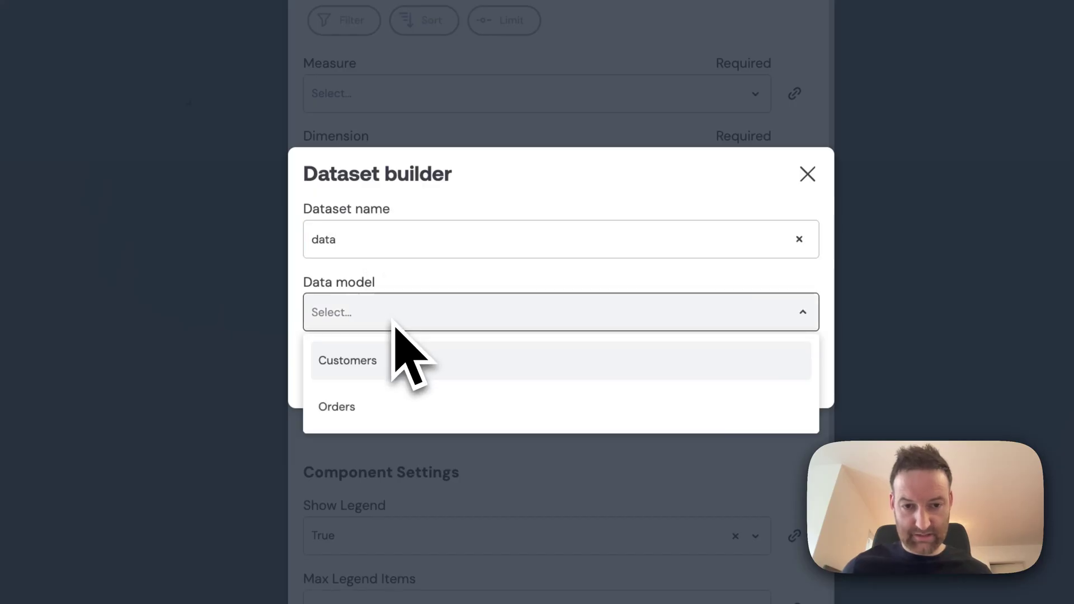
pyautogui.click(351, 363)
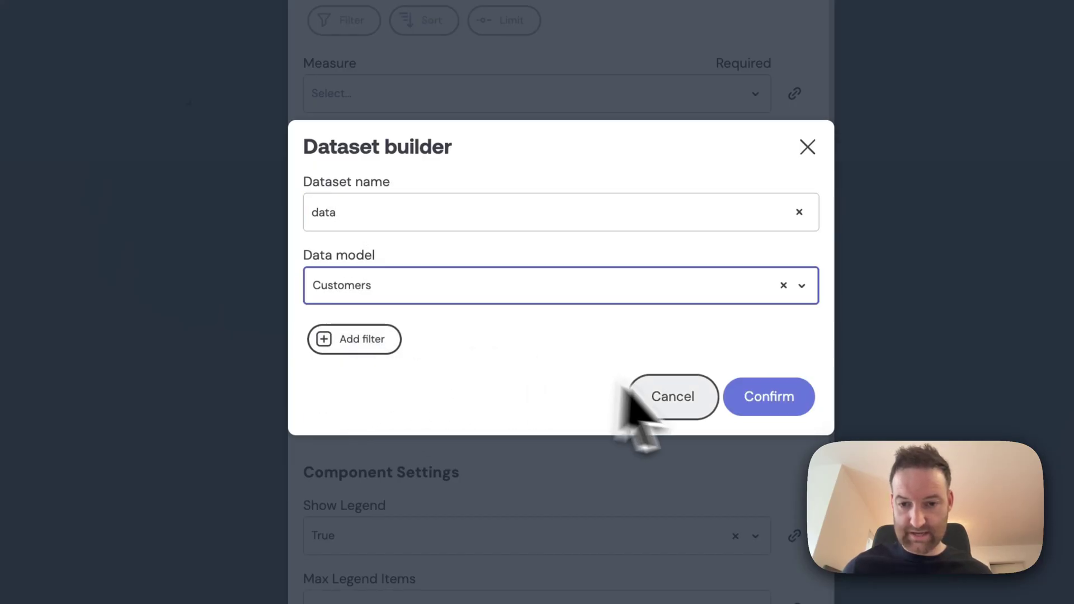
pyautogui.click(626, 439)
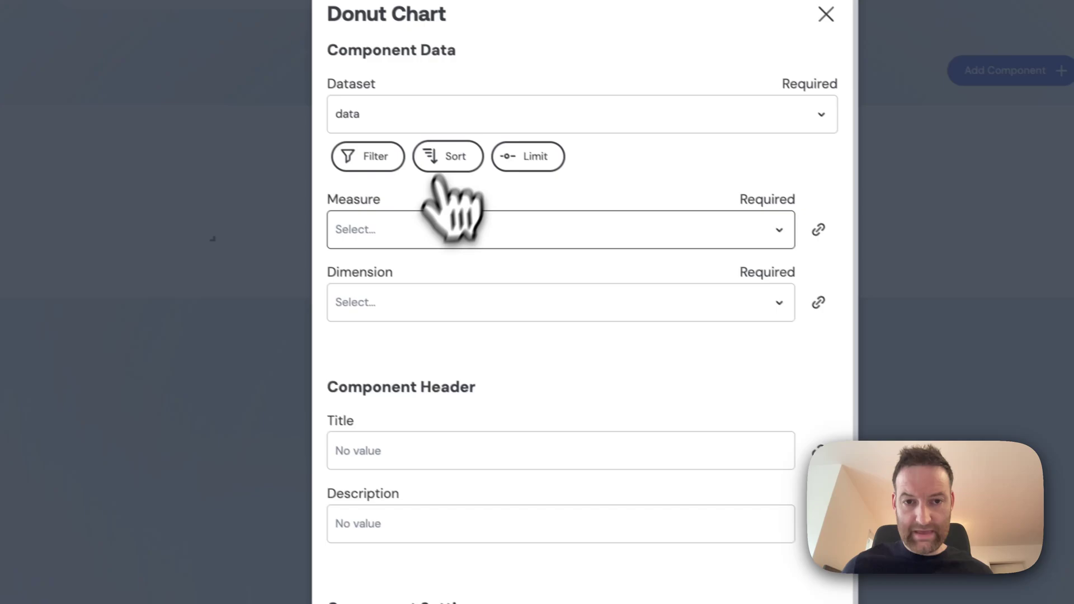
pyautogui.click(402, 243)
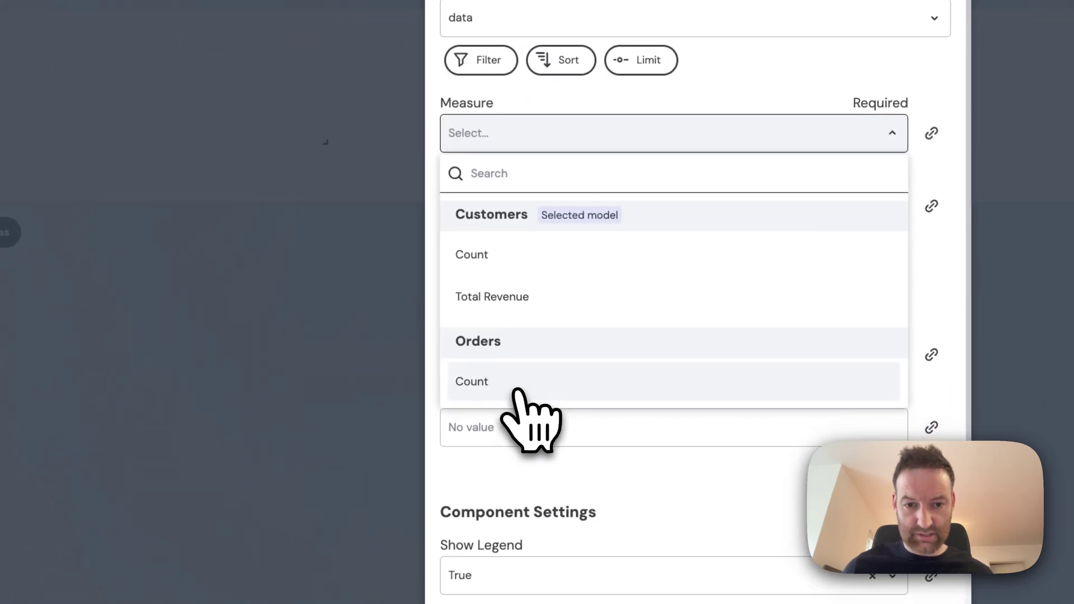
pyautogui.click(515, 390)
pyautogui.click(506, 215)
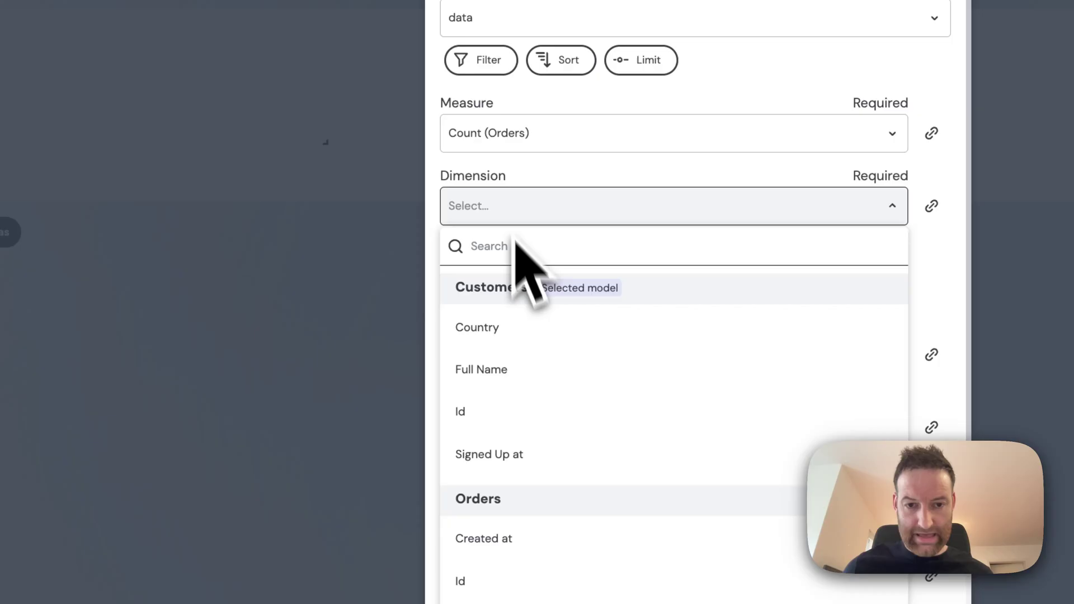
pyautogui.click(499, 328)
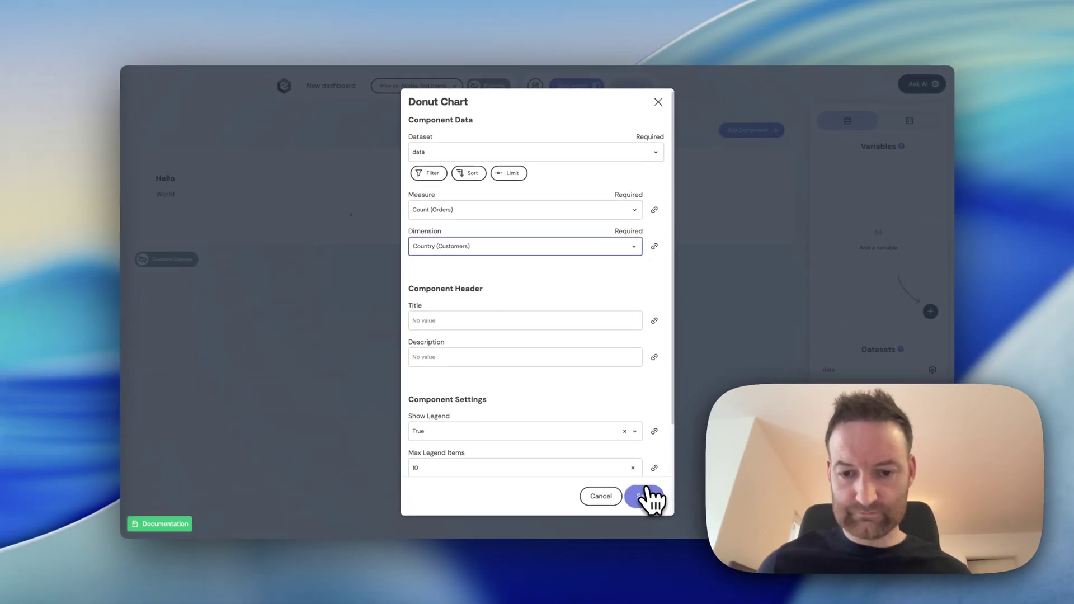
pyautogui.click(646, 496)
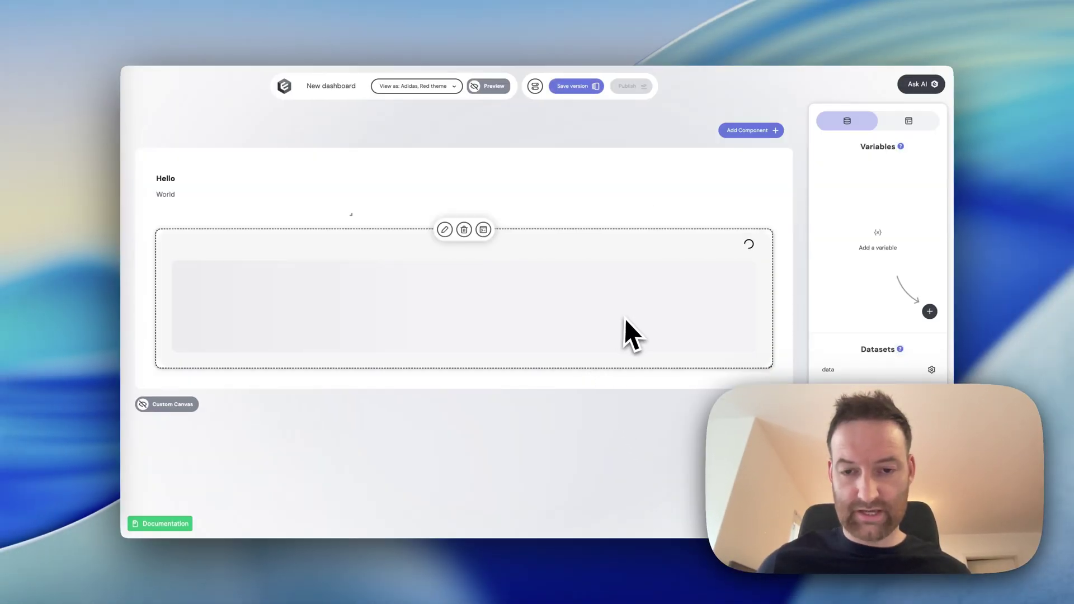
pyautogui.moveTo(766, 368); pyautogui.dragTo(566, 384)
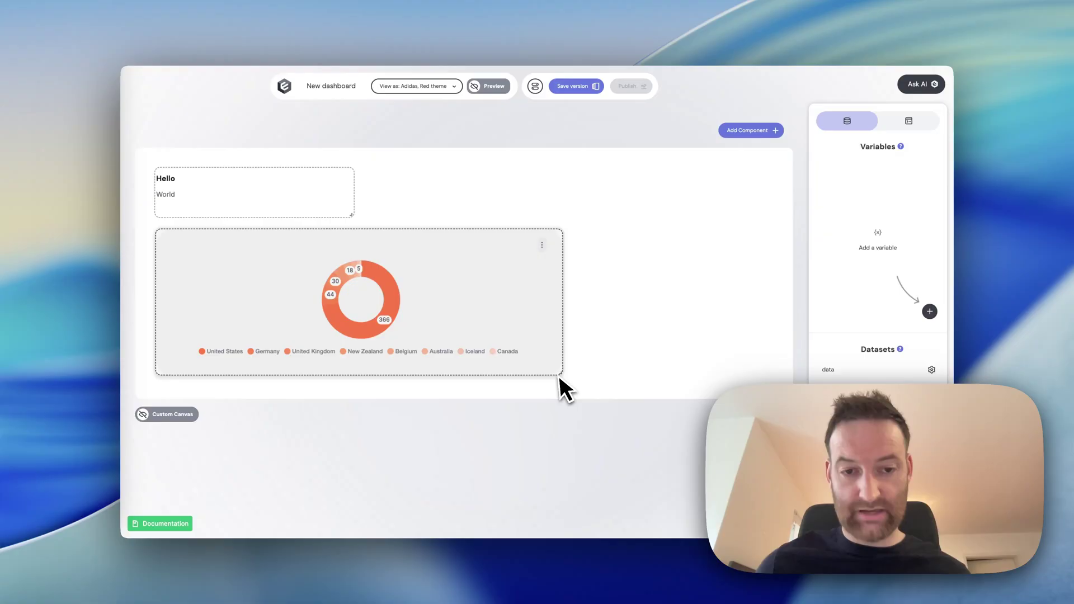
pyautogui.moveTo(355, 328); pyautogui.dragTo(588, 276)
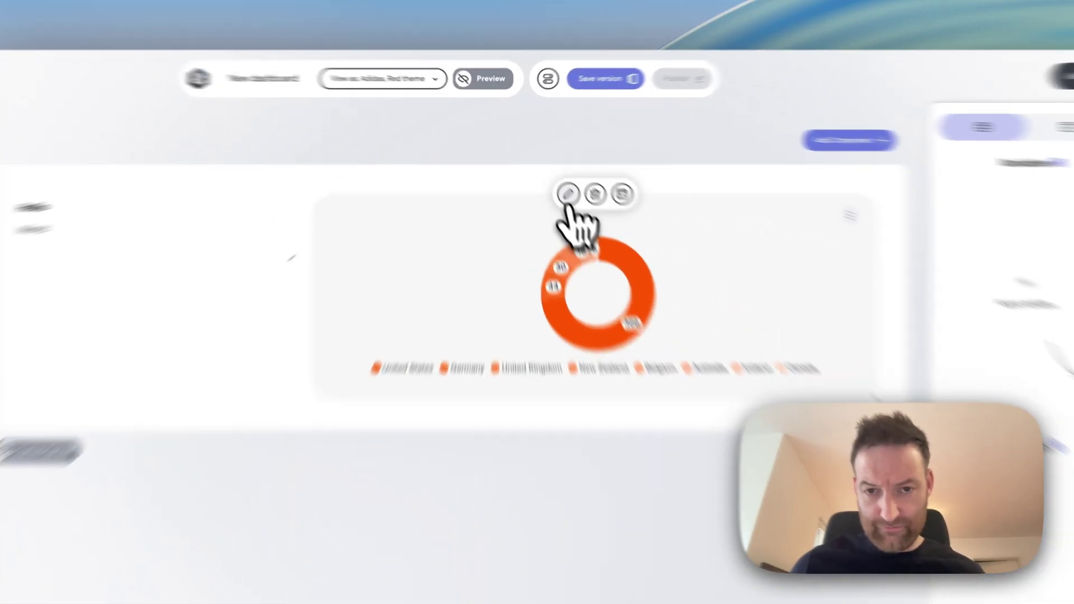
pyautogui.click(549, 169)
pyautogui.scroll(-3, 495, 265)
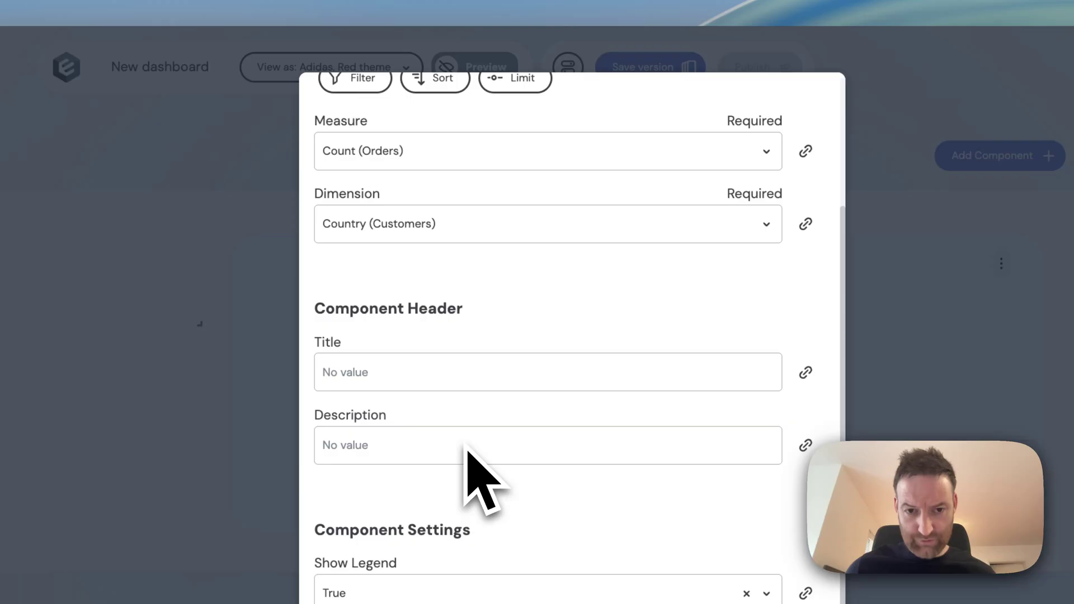
pyautogui.scroll(-2, 481, 478)
pyautogui.scroll(5, 503, 448)
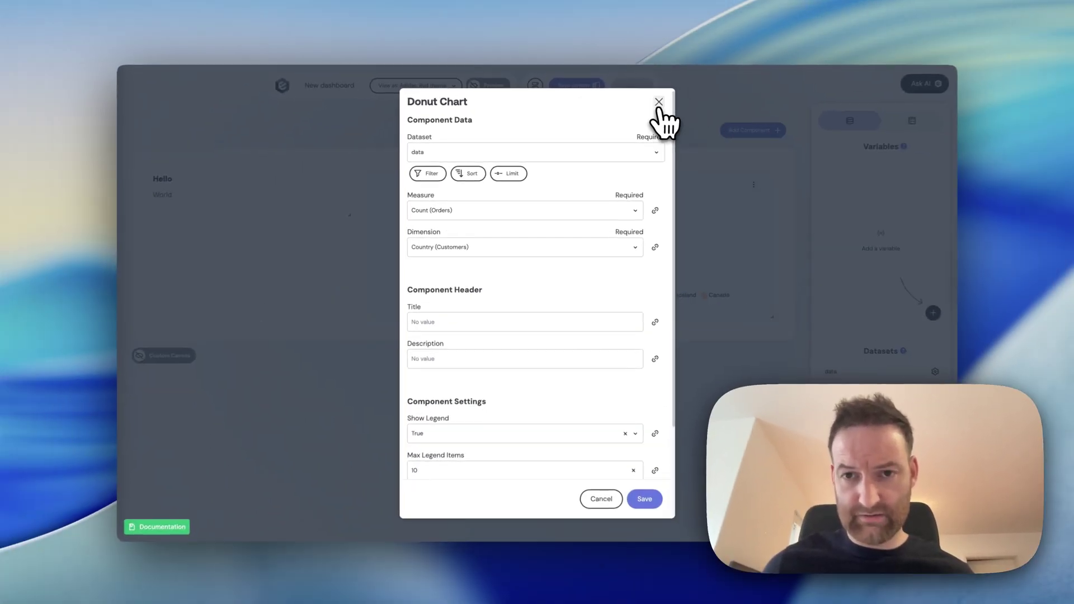
pyautogui.click(659, 106)
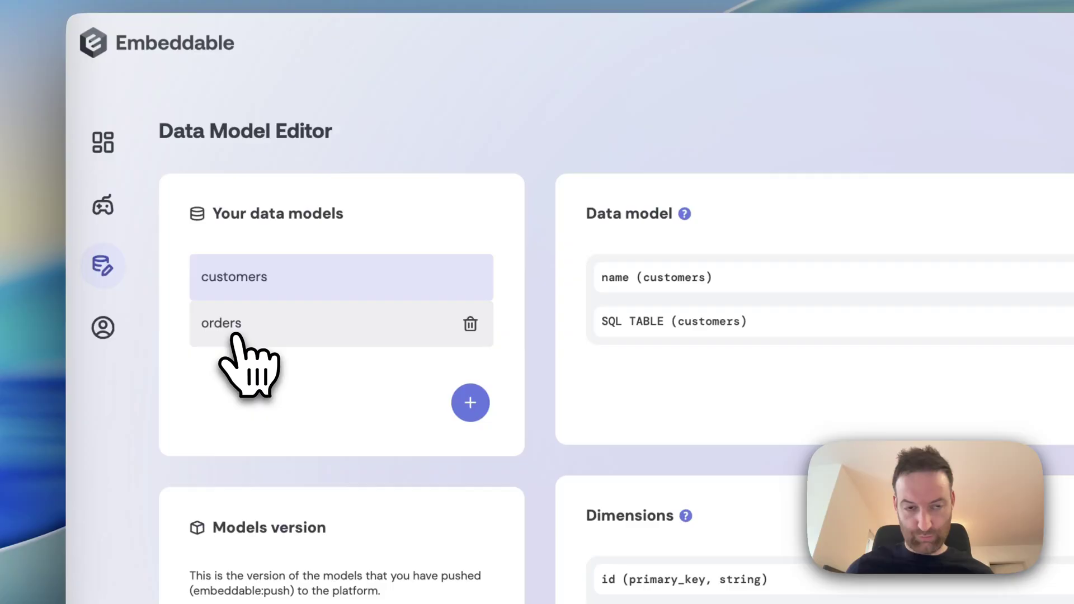
# Step: Compare the orders and customers models, reviewing the customers YAML's full_name CONCAT dimension
pyautogui.click(235, 334)
pyautogui.click(252, 296)
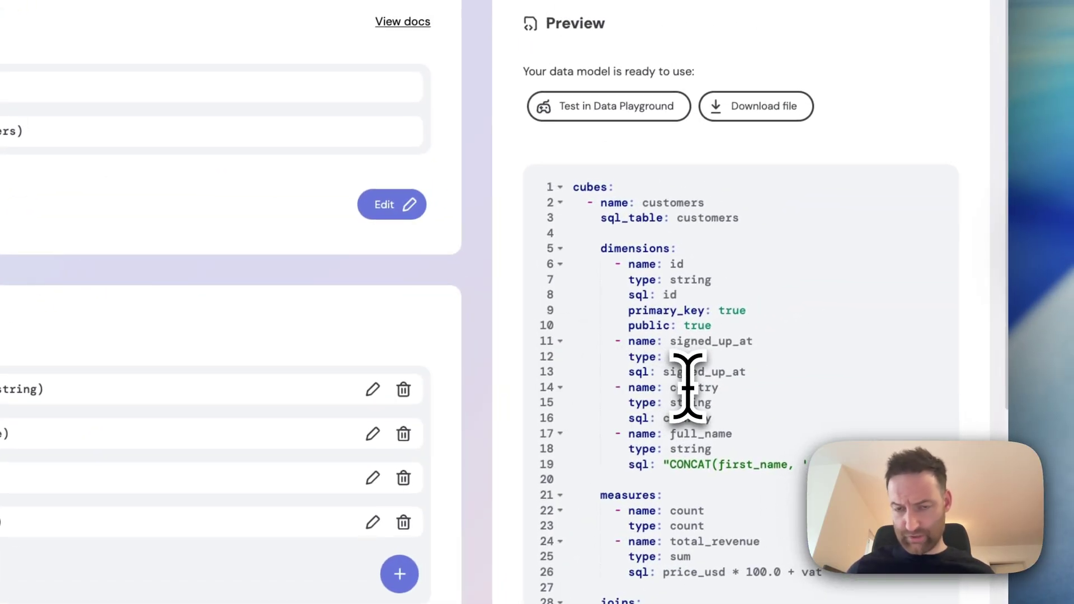
pyautogui.scroll(-2, 687, 386)
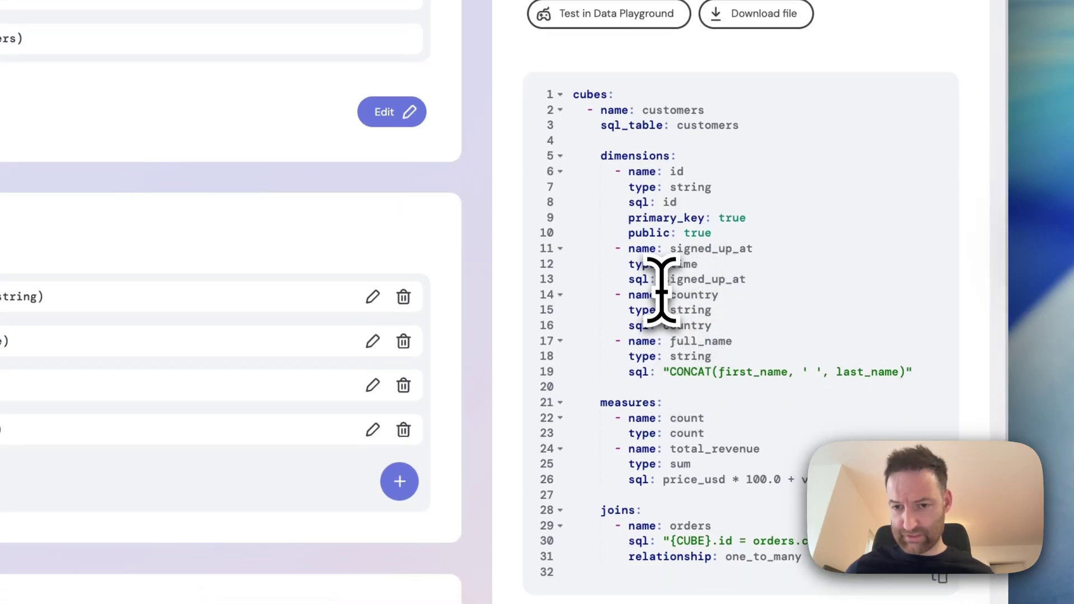
pyautogui.doubleClick(621, 159)
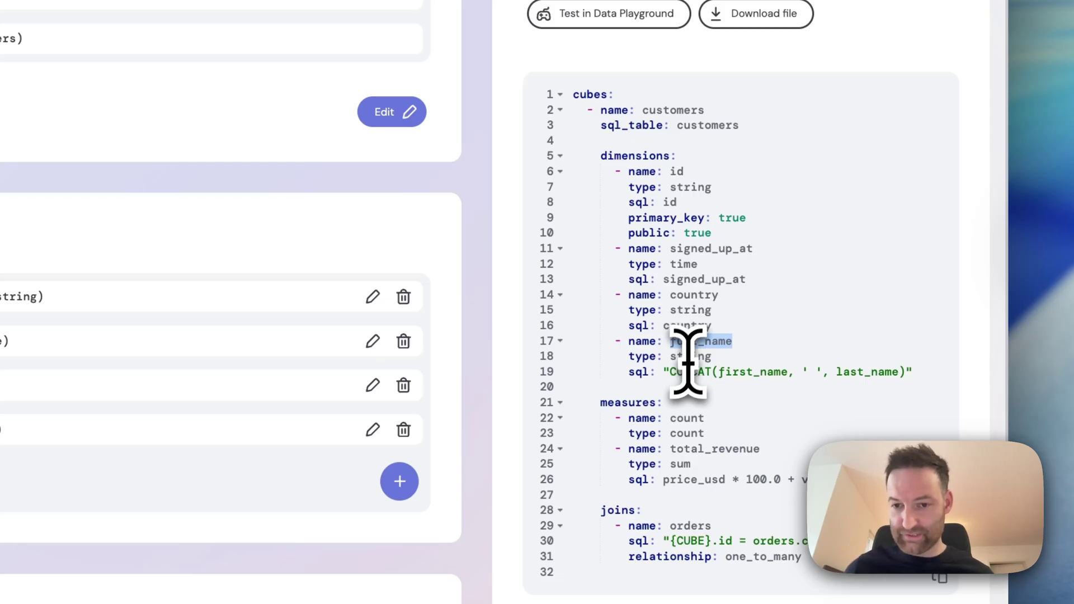
pyautogui.moveTo(670, 372); pyautogui.dragTo(898, 371)
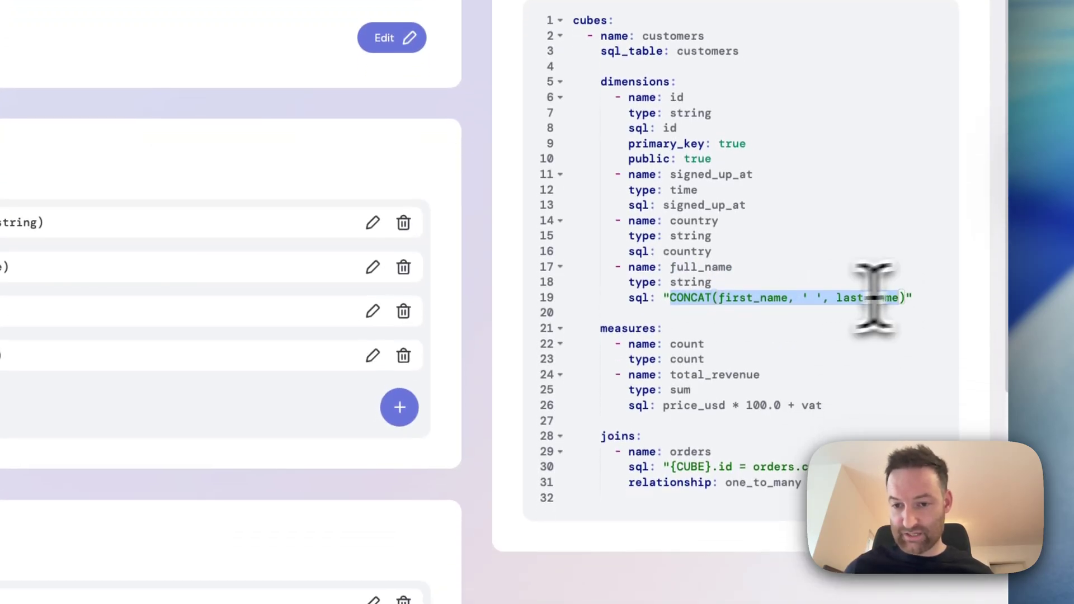
pyautogui.click(747, 313)
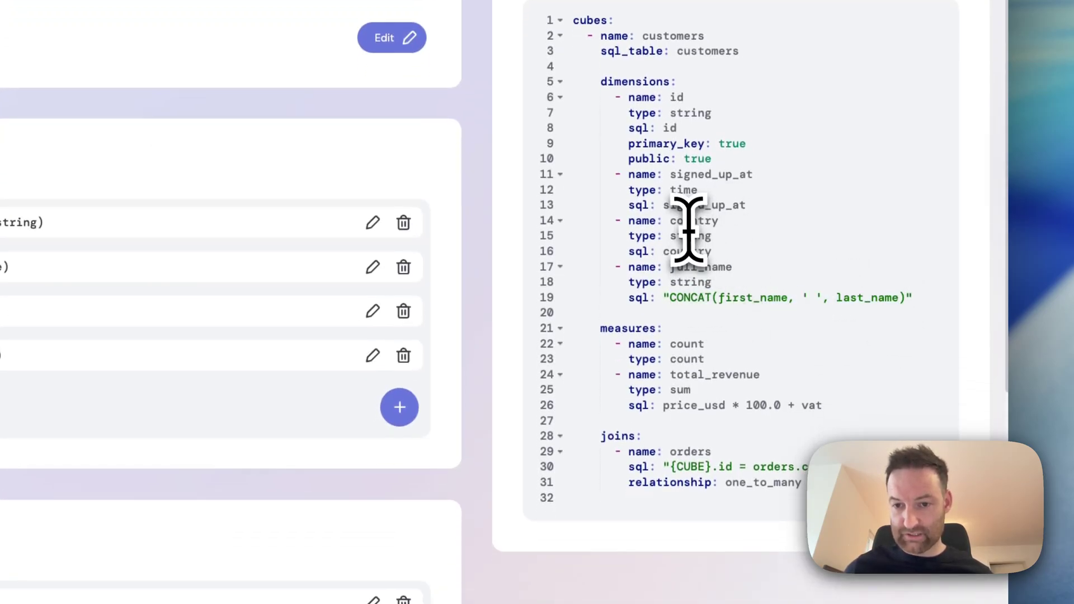
pyautogui.click(687, 252)
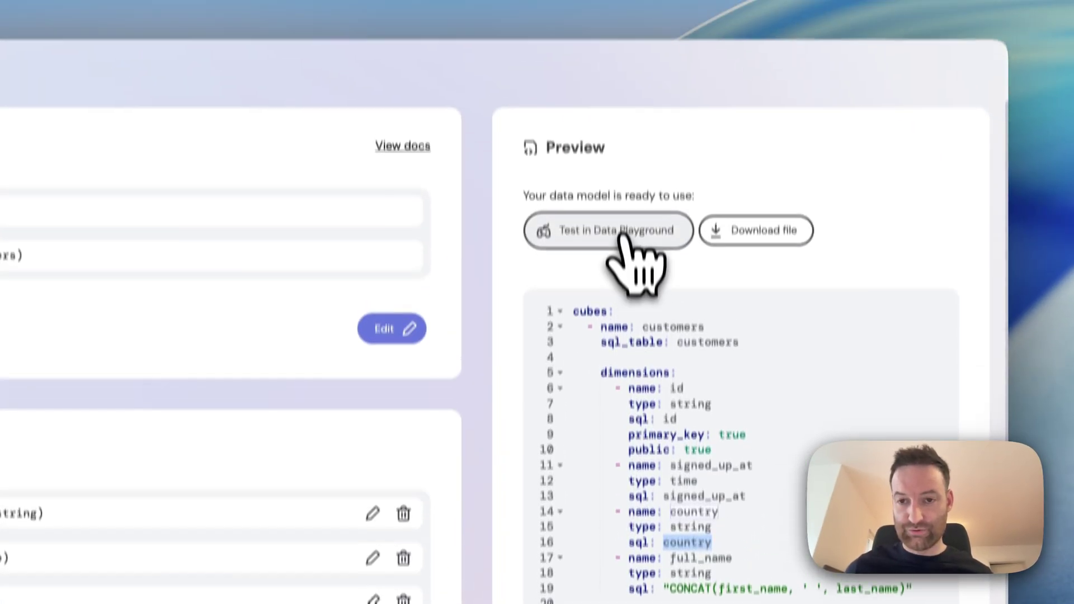
# Step: Run a Data Playground query of Customers Country and Count
pyautogui.click(627, 106)
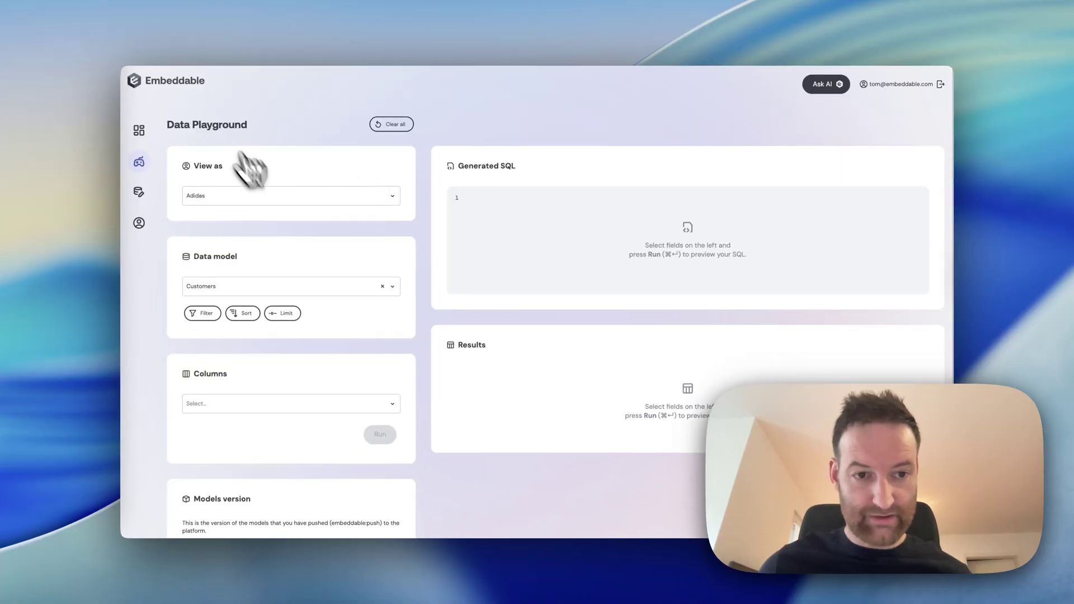
pyautogui.scroll(-2, 296, 241)
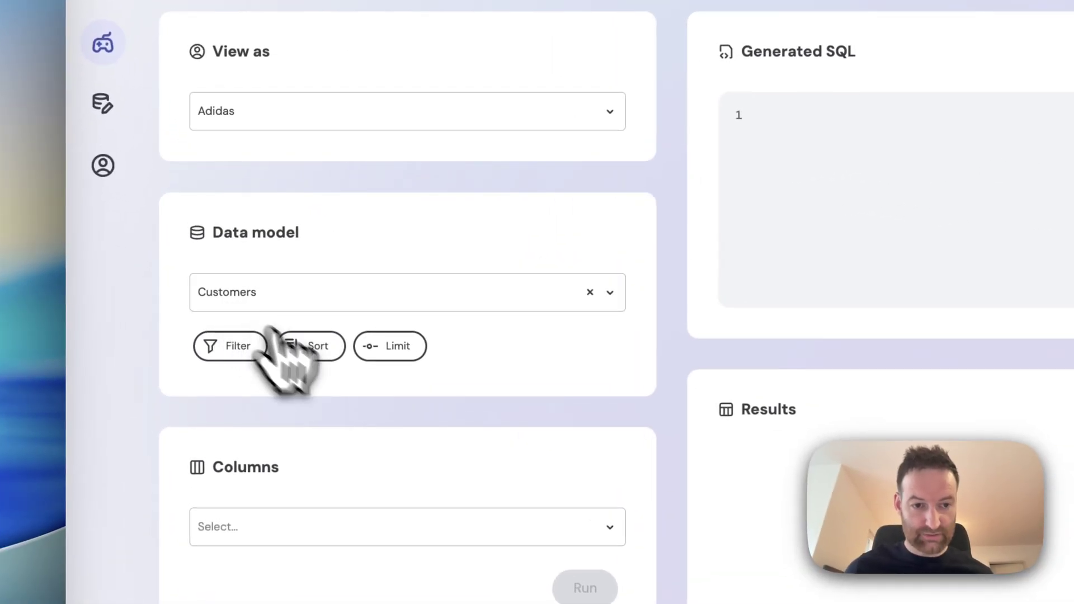
pyautogui.click(283, 523)
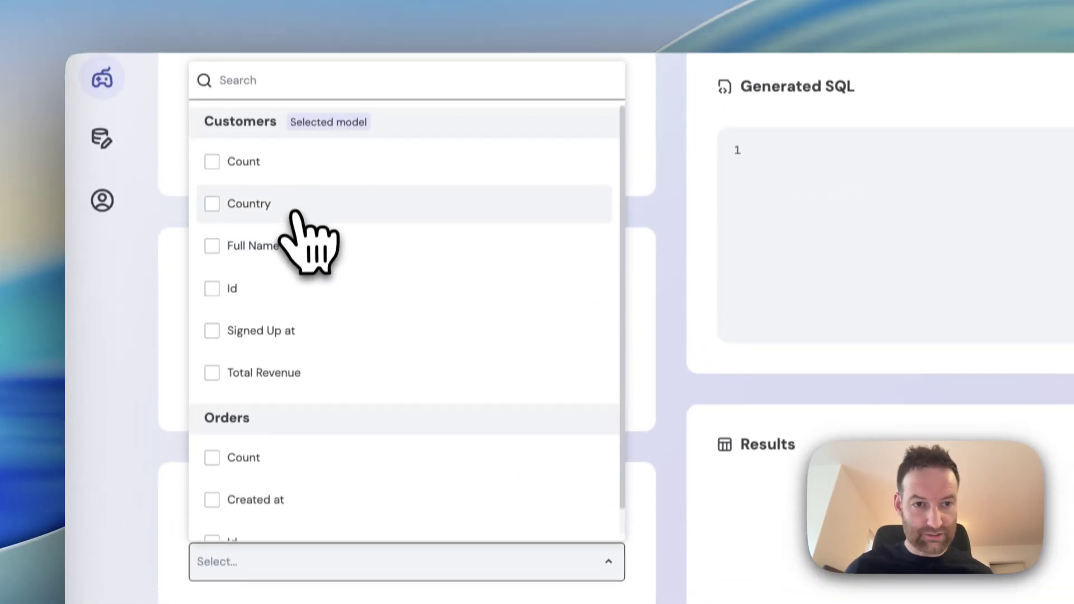
pyautogui.click(295, 207)
pyautogui.click(294, 169)
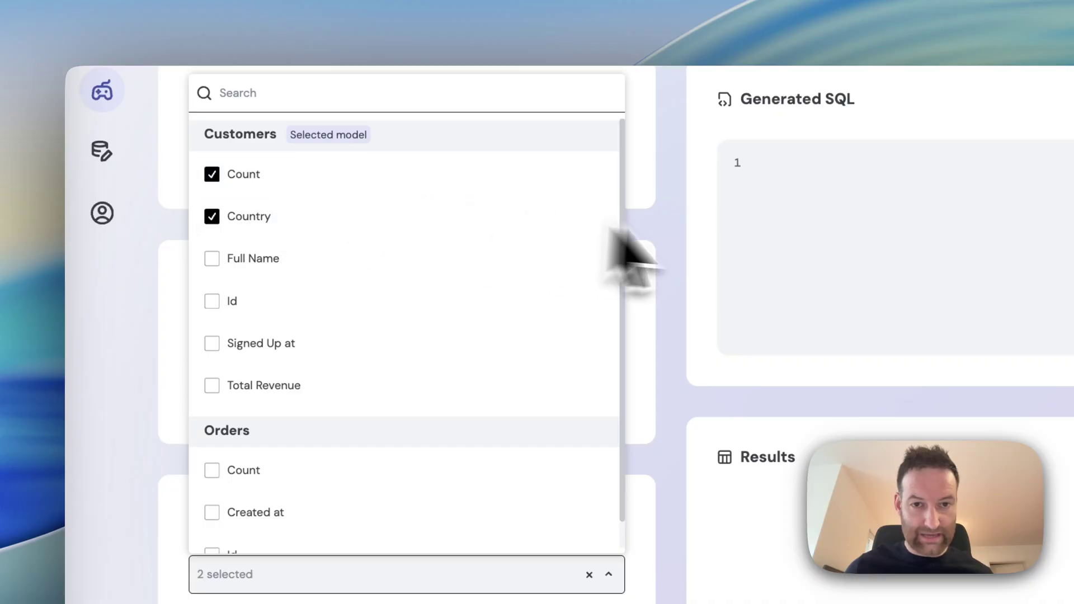
pyautogui.click(626, 252)
pyautogui.click(325, 443)
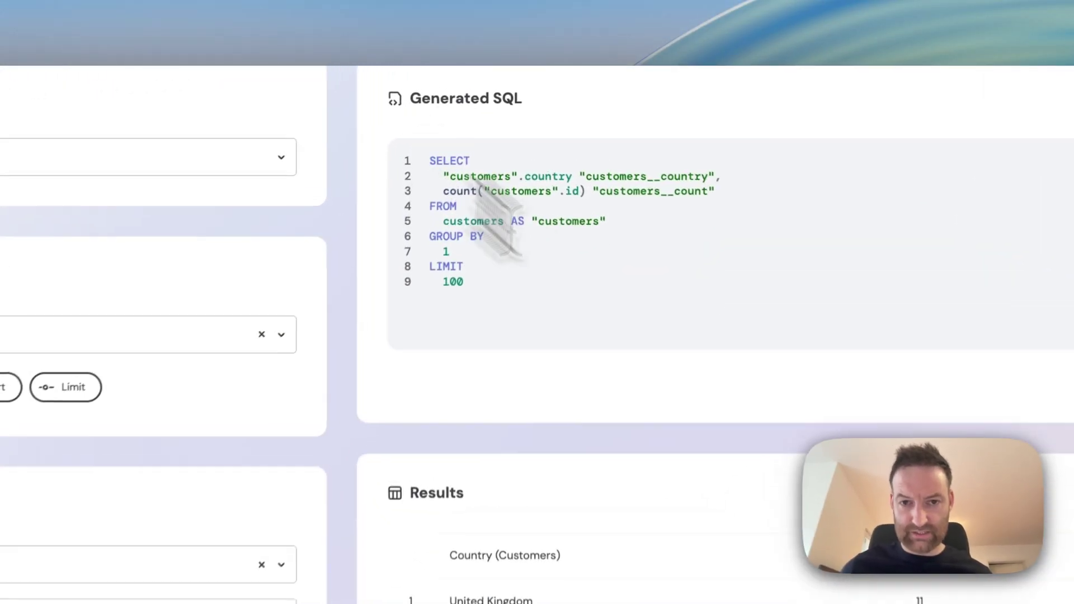
# Step: Review the generated SQL grouped by country and the results, United States at 108
pyautogui.hotkey('ctrl', 'a')
pyautogui.click(568, 290)
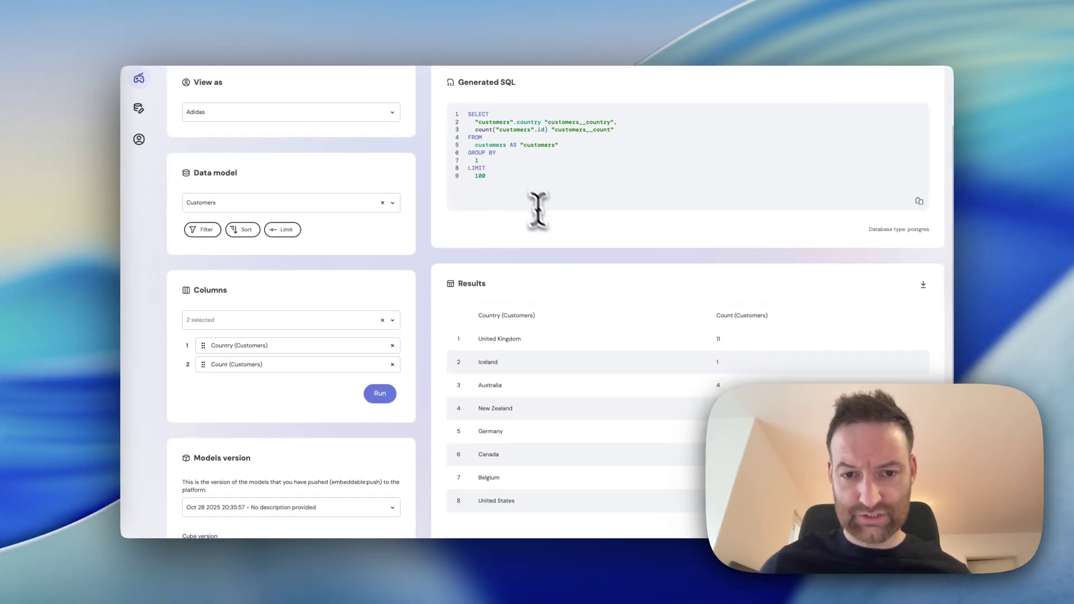
pyautogui.scroll(-2, 554, 235)
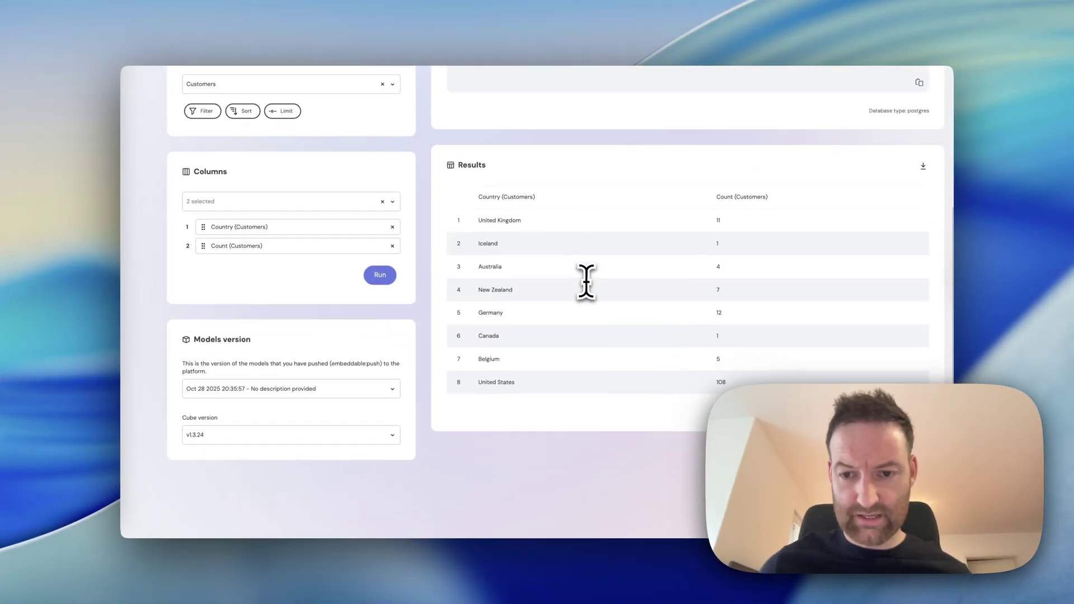
pyautogui.scroll(3, 578, 268)
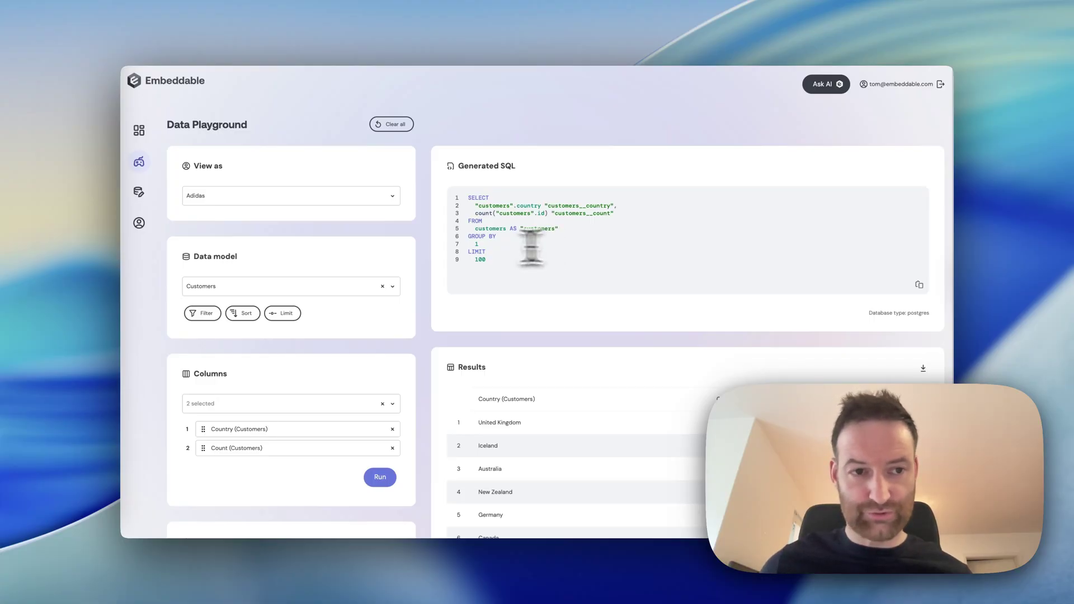
# Step: Revisit the customers model YAML in the Data Model Editor before heading back to the dashboard
pyautogui.click(141, 193)
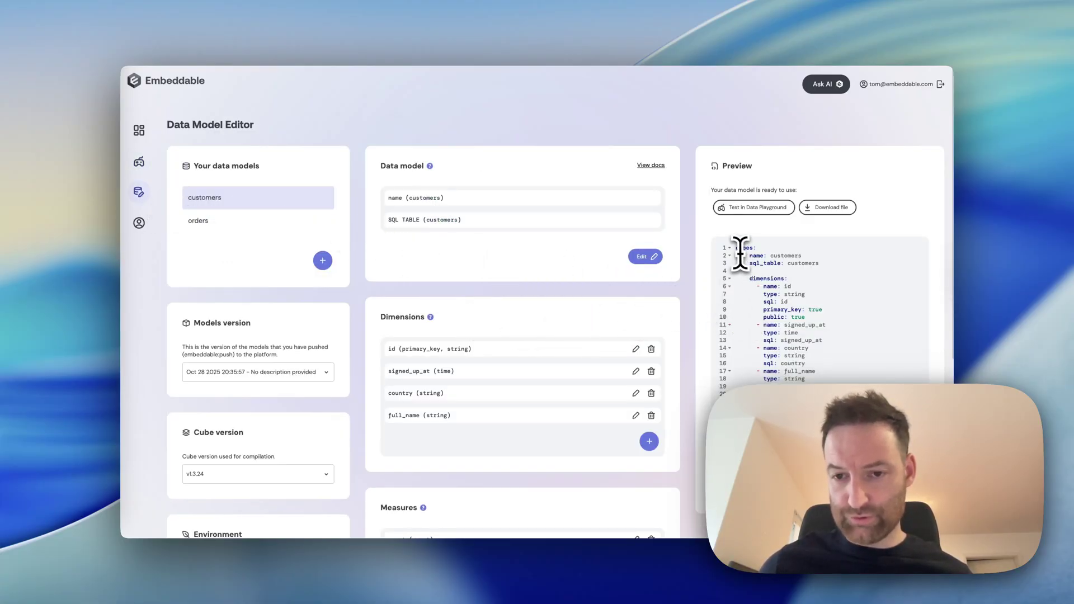
pyautogui.moveTo(770, 308); pyautogui.dragTo(816, 386)
pyautogui.click(815, 358)
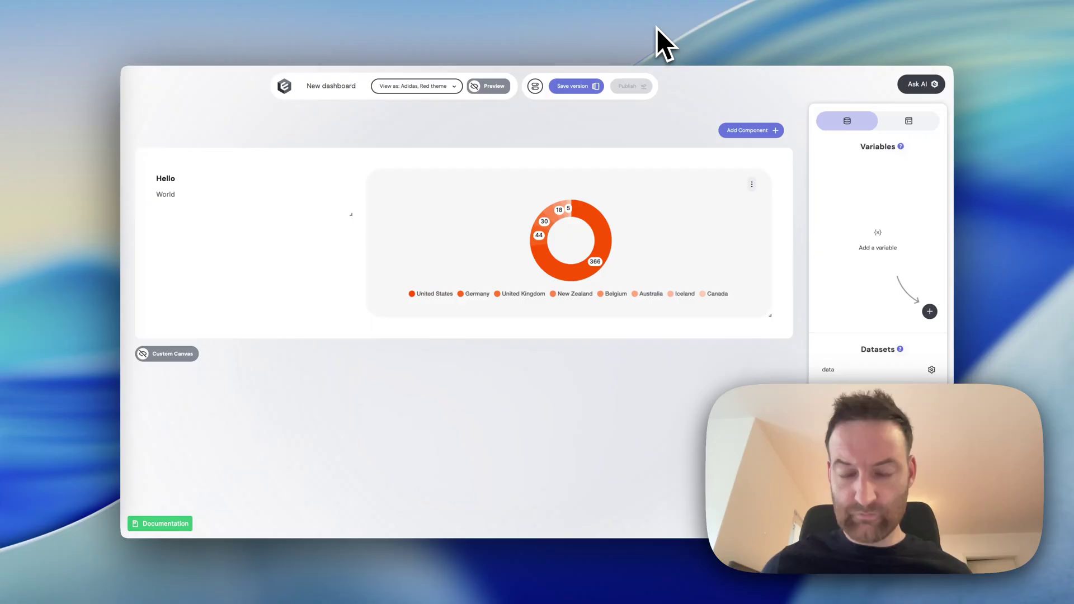
pyautogui.moveTo(537, 223)
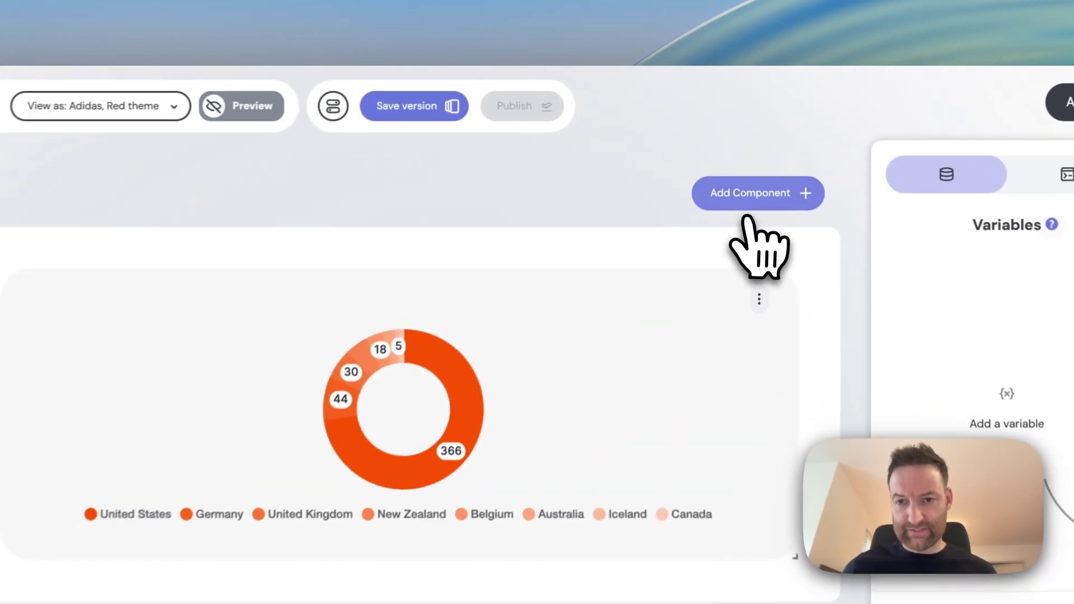
# Step: Add a Multi-select Dropdown with dataset 'data' and dimension Country (Customers)
pyautogui.click(752, 130)
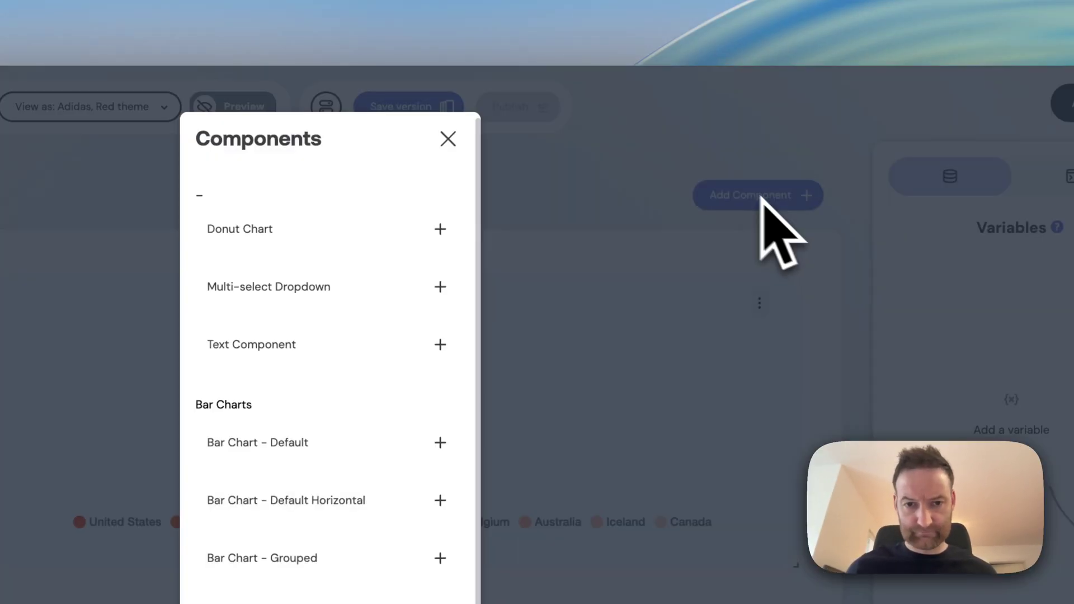
pyautogui.click(274, 296)
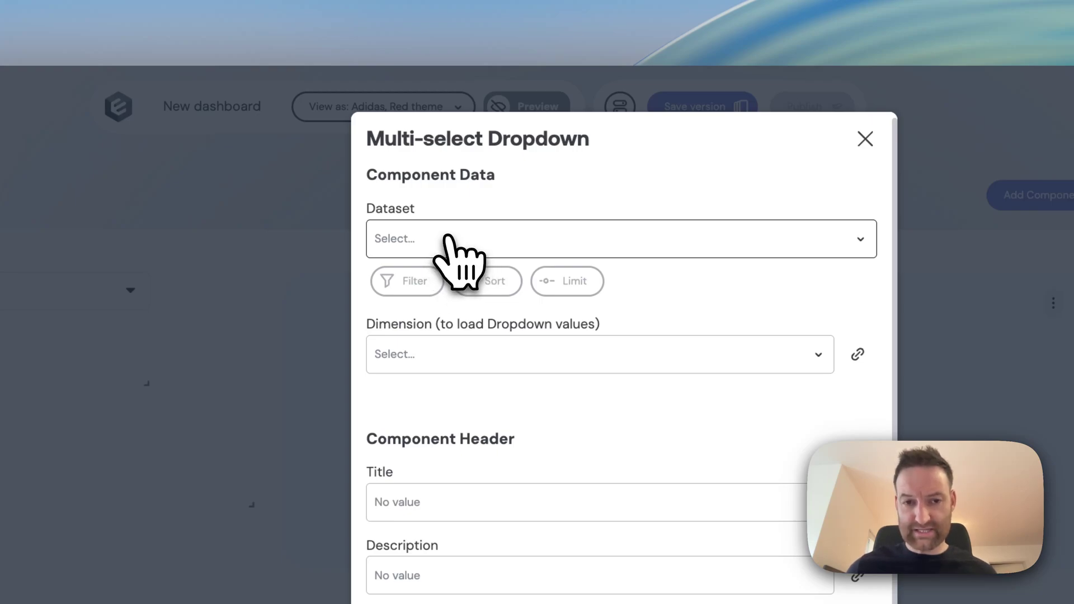
pyautogui.click(447, 238)
pyautogui.click(442, 286)
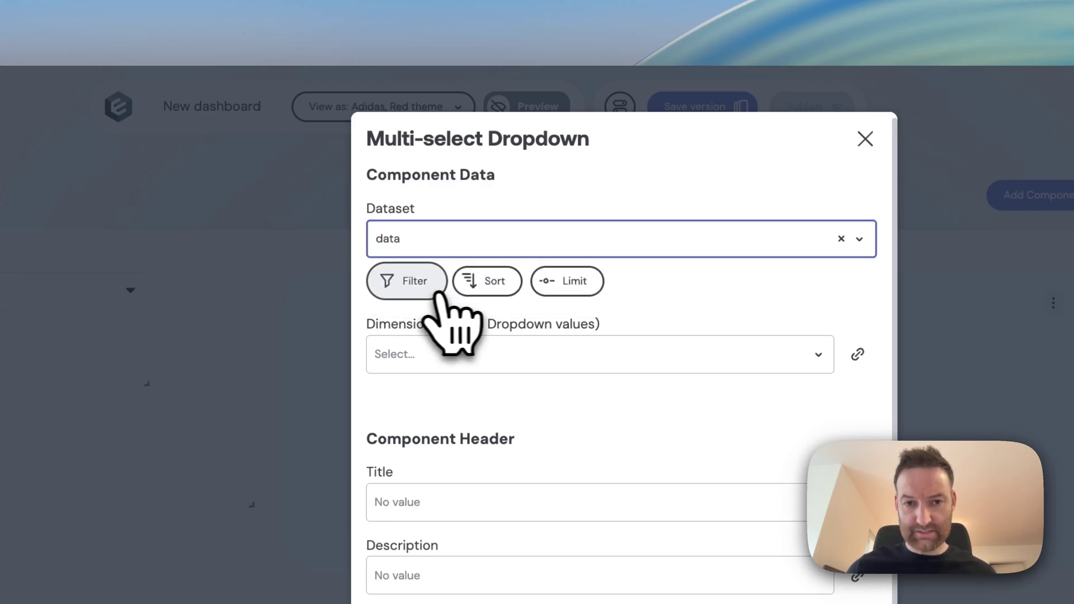
pyautogui.click(444, 354)
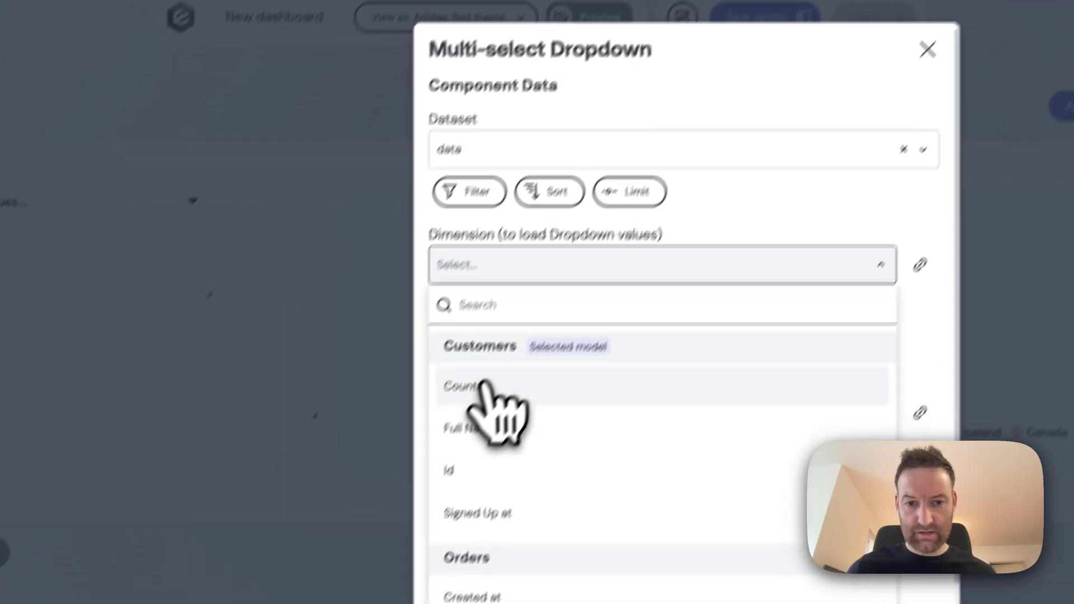
pyautogui.click(414, 477)
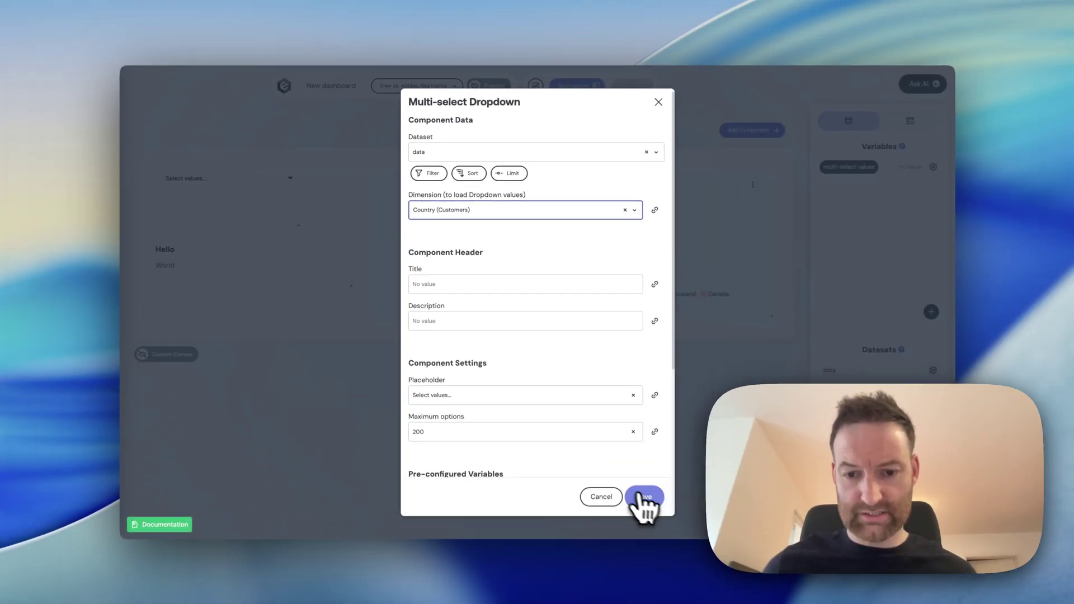
# Step: Save the new dropdown component and preview the dashboard
pyautogui.click(643, 497)
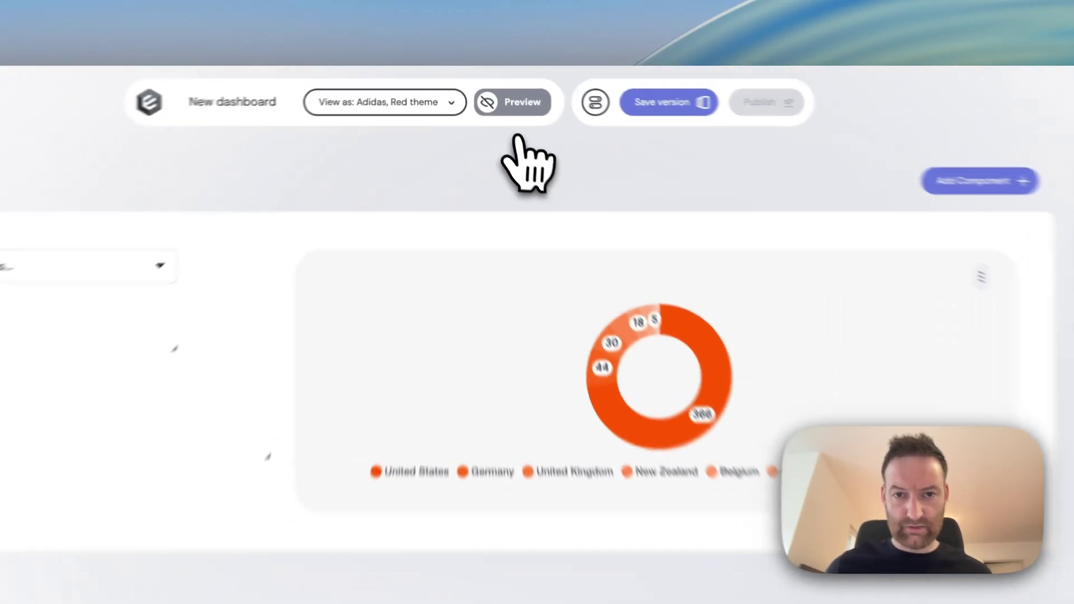
pyautogui.click(512, 102)
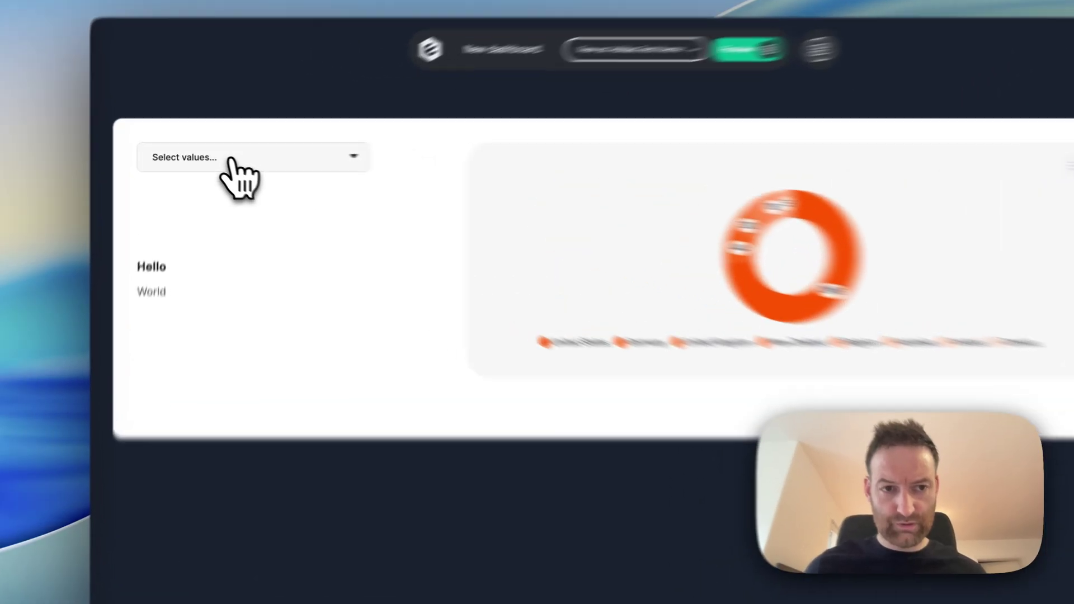
pyautogui.click(215, 156)
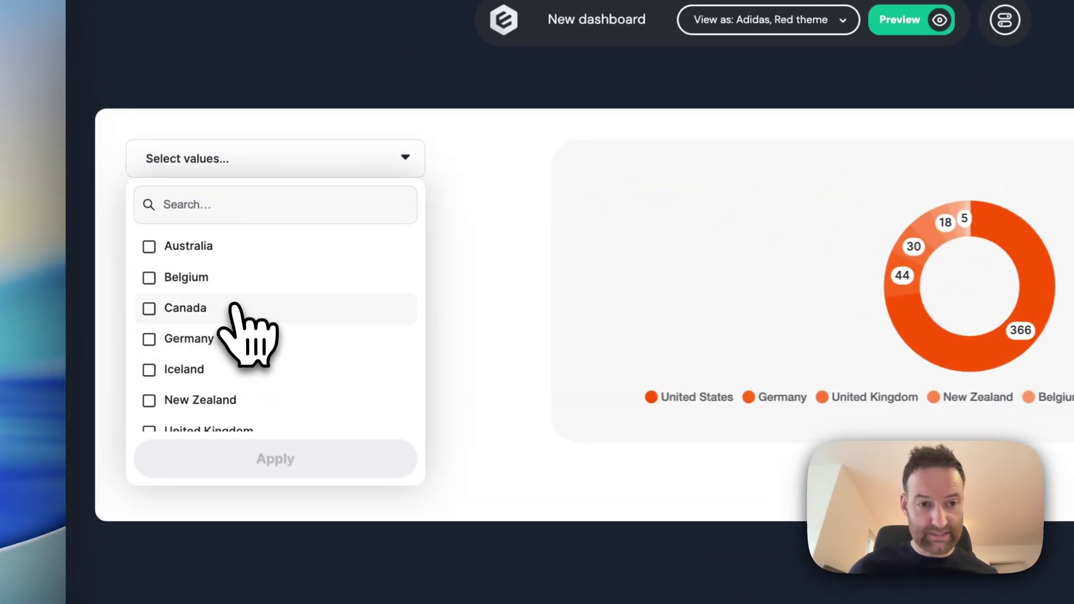
# Step: Filter by Belgium, Canada, Germany and Iceland, then leave preview with the donut unfiltered
pyautogui.click(199, 279)
pyautogui.click(199, 310)
pyautogui.click(199, 340)
pyautogui.click(201, 369)
pyautogui.click(313, 461)
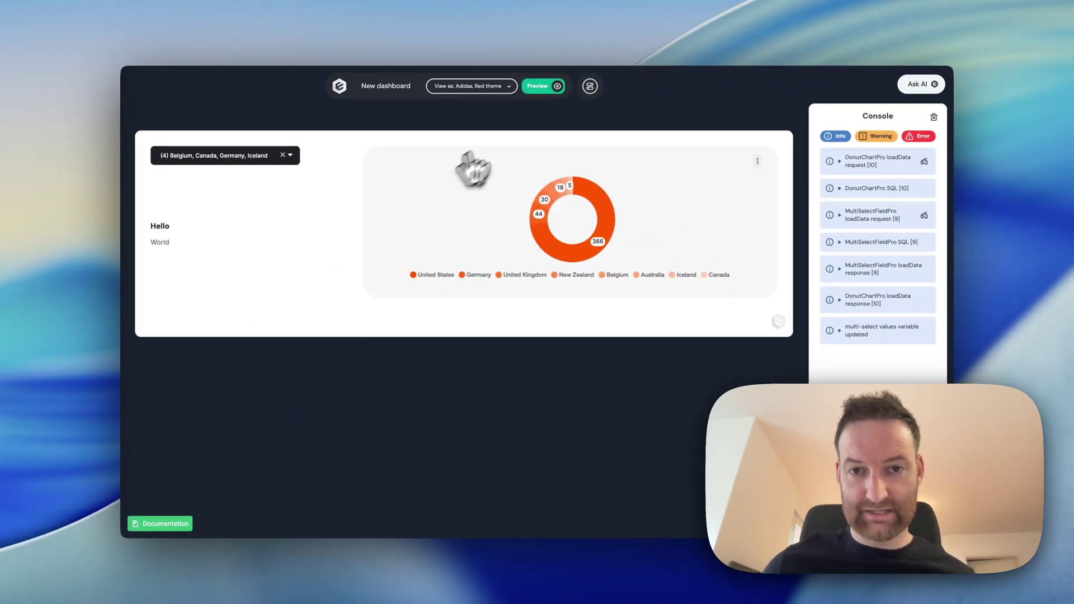
pyautogui.click(545, 88)
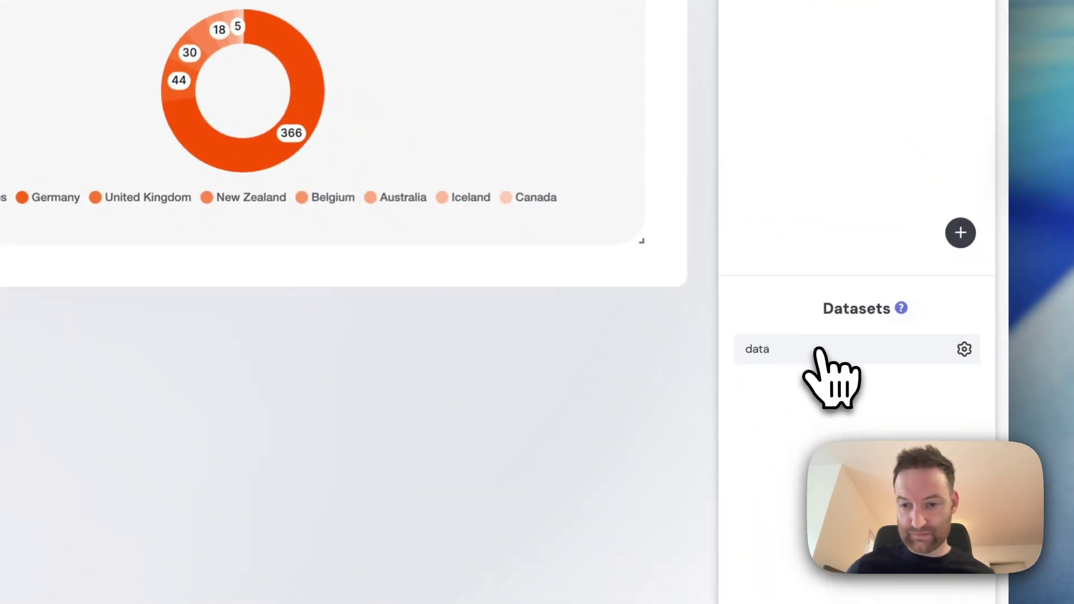
# Step: Filter the data dataset on Country (Customers) equal to the multi-select values variable
pyautogui.click(818, 351)
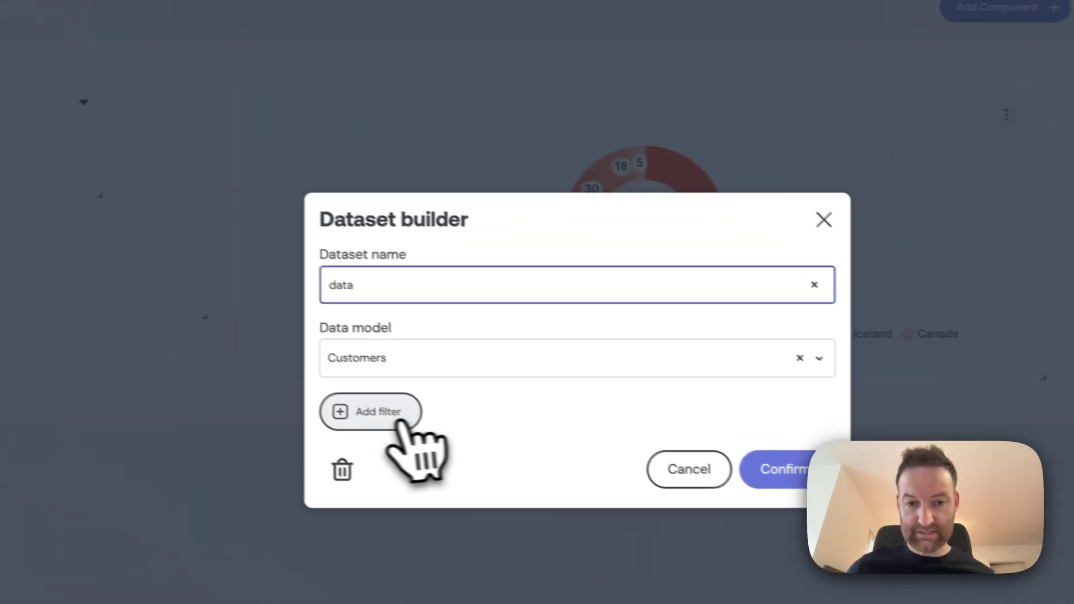
pyautogui.click(406, 419)
pyautogui.click(414, 411)
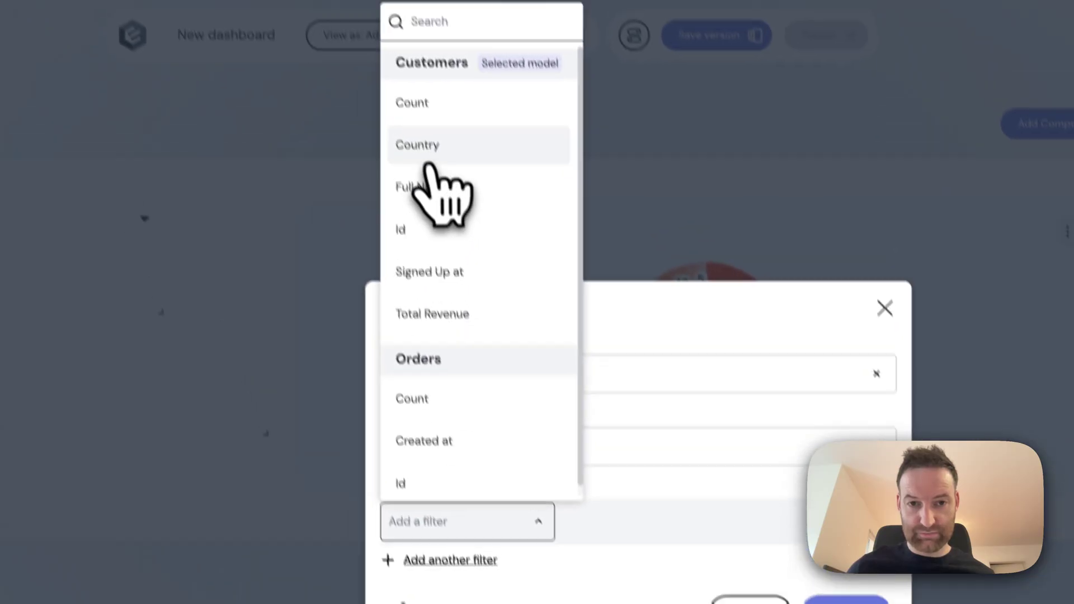
pyautogui.click(391, 36)
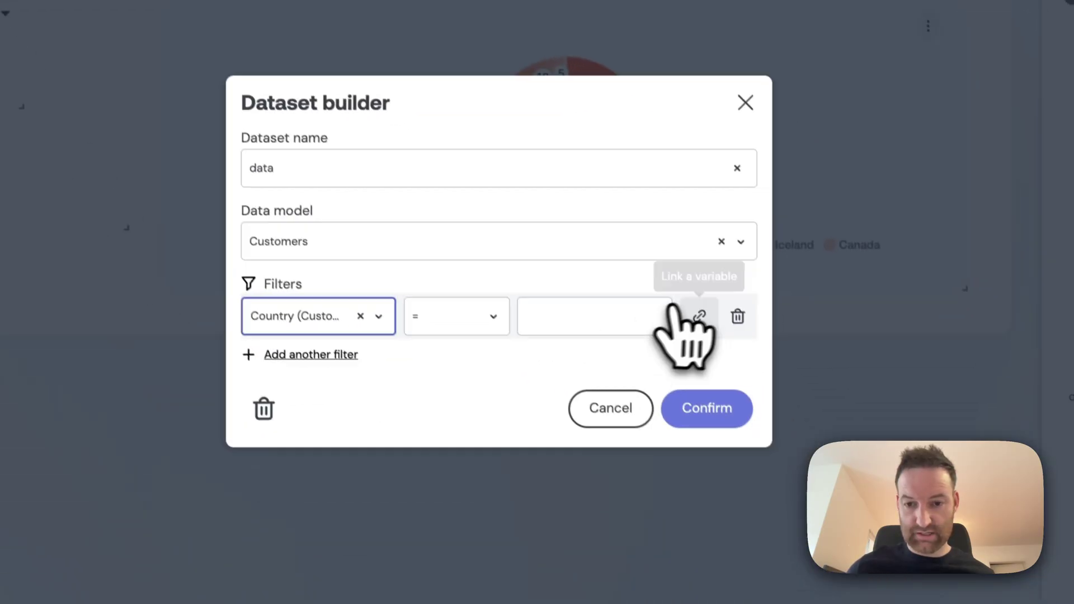
pyautogui.click(685, 314)
pyautogui.click(633, 309)
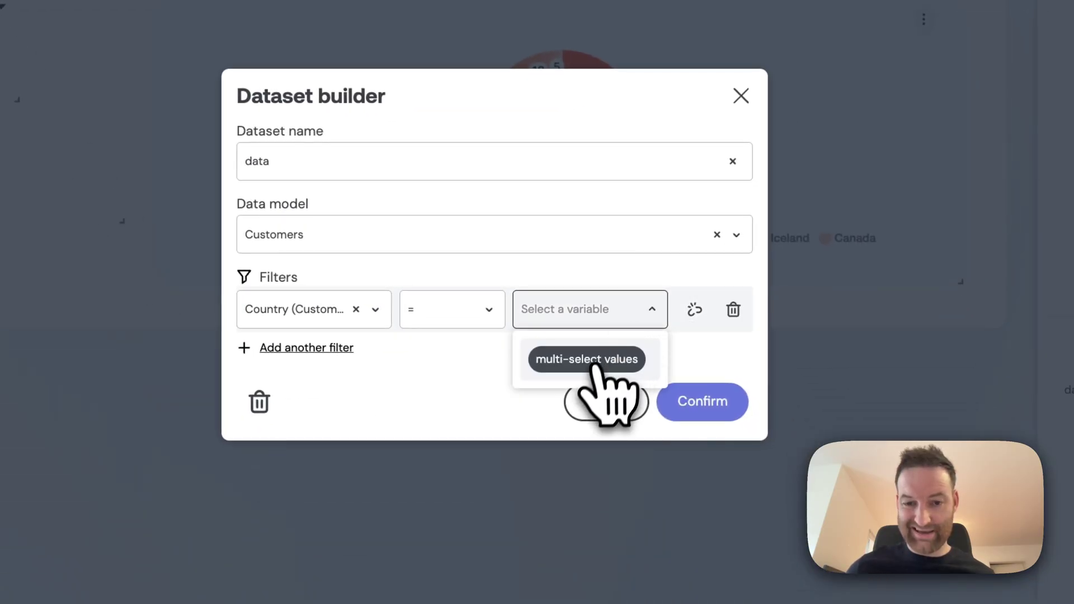
pyautogui.click(604, 367)
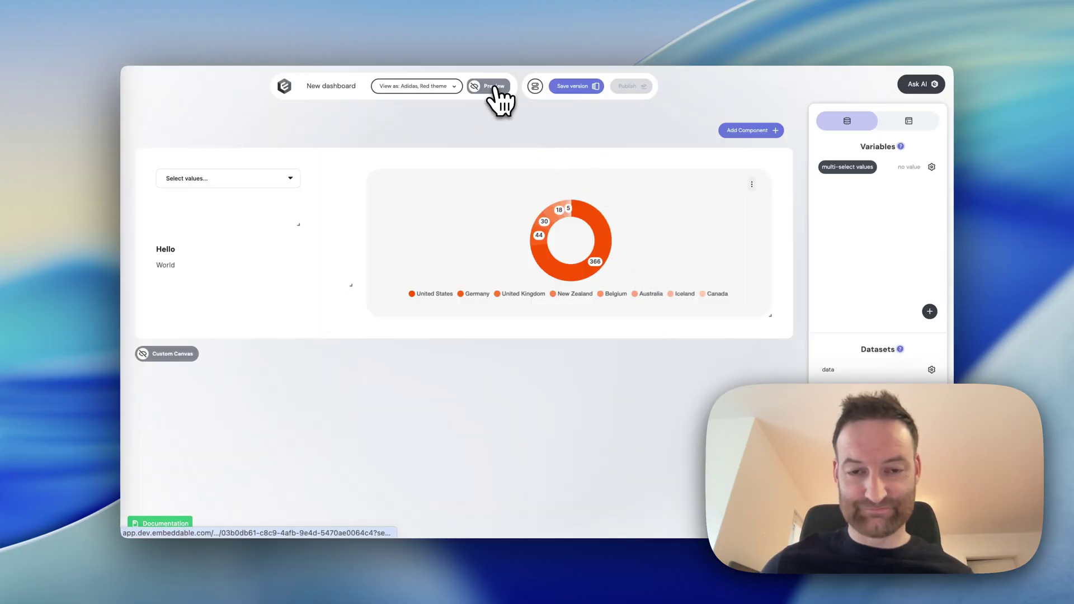
# Step: In preview, tick Belgium and Germany, apply to narrow the donut, then exit preview
pyautogui.click(491, 86)
pyautogui.click(252, 155)
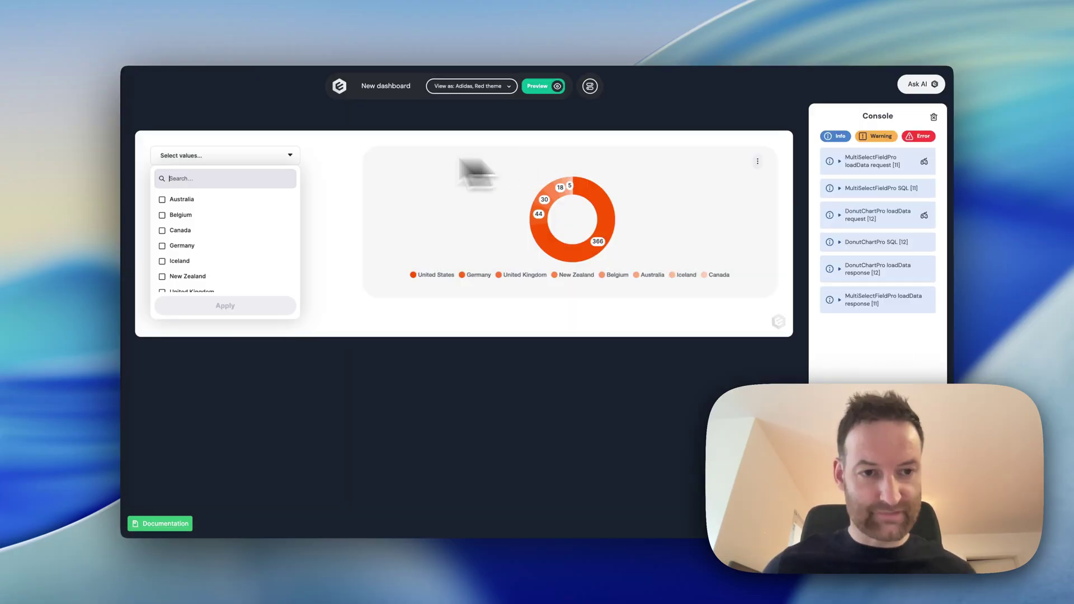
pyautogui.click(190, 216)
pyautogui.click(188, 246)
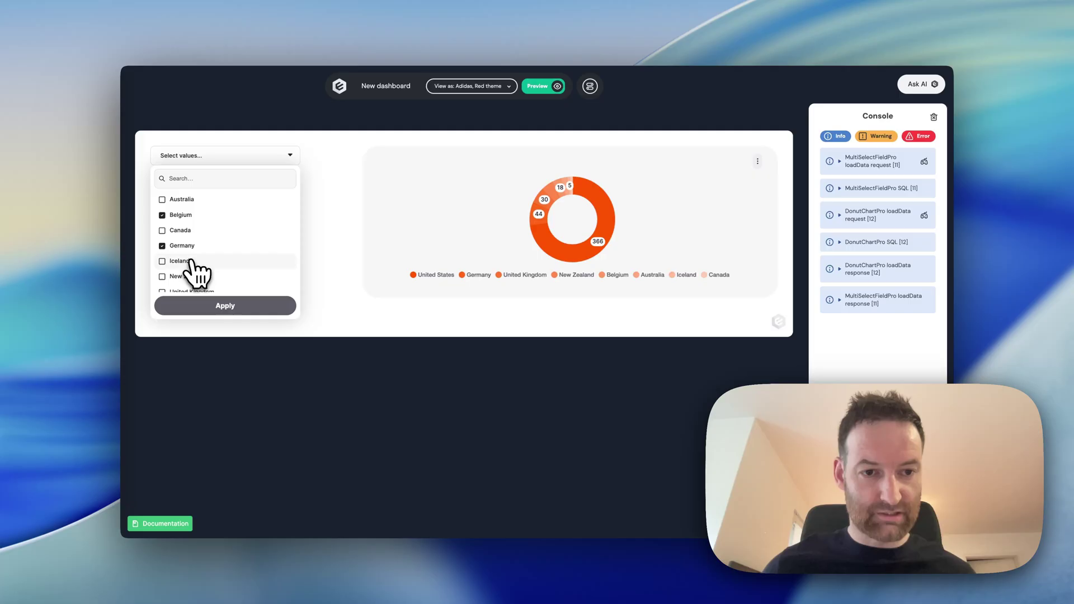
pyautogui.click(211, 305)
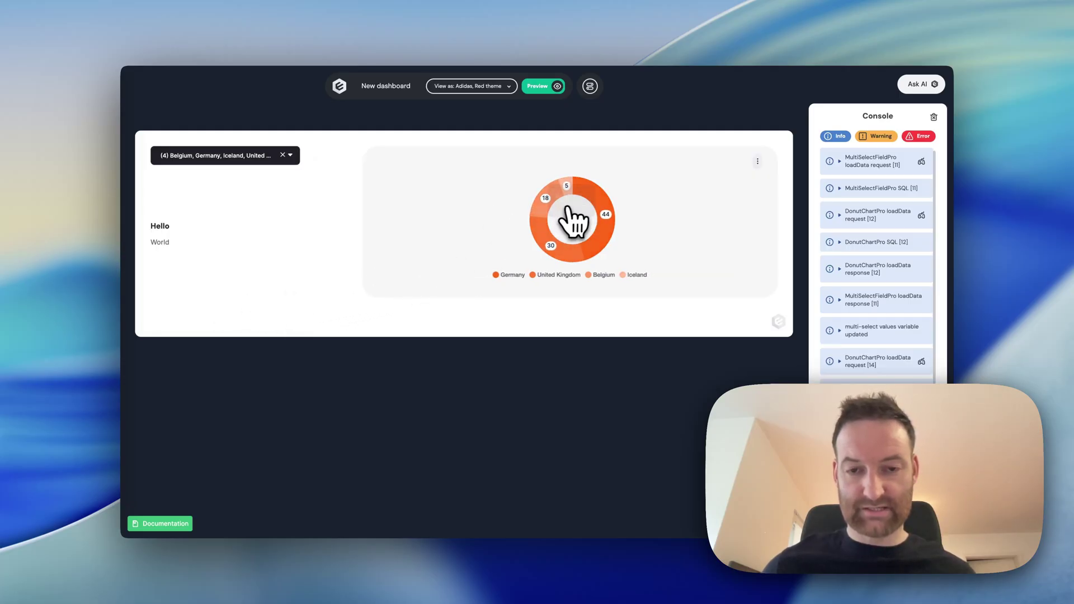
pyautogui.click(545, 86)
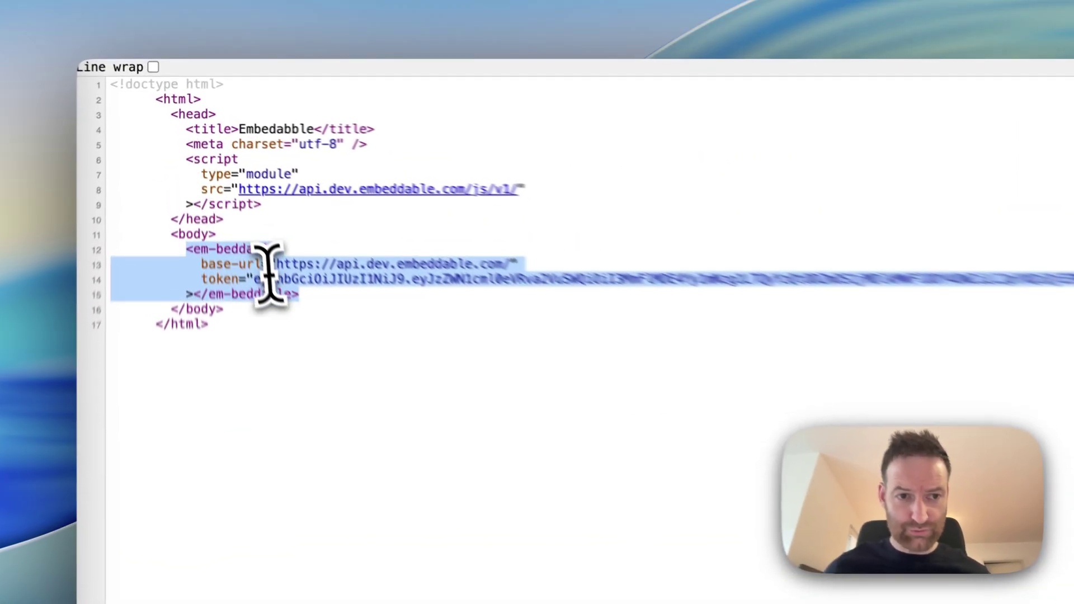
# Step: Highlight the em-beddable element block and its token value on line 14 of the page source
pyautogui.click(209, 173)
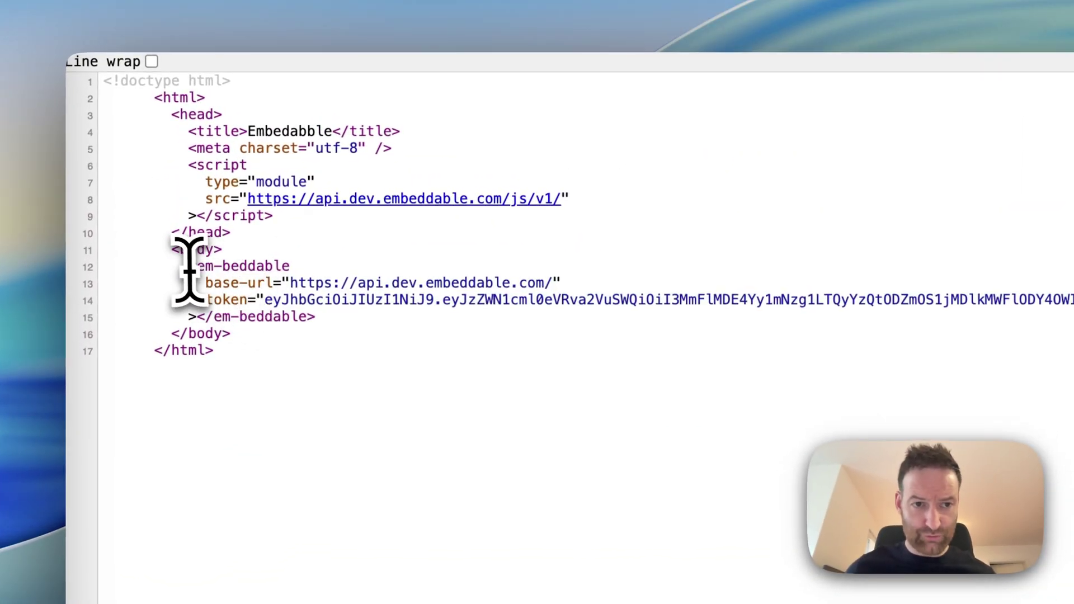
pyautogui.moveTo(185, 268); pyautogui.dragTo(339, 335)
pyautogui.click(330, 314)
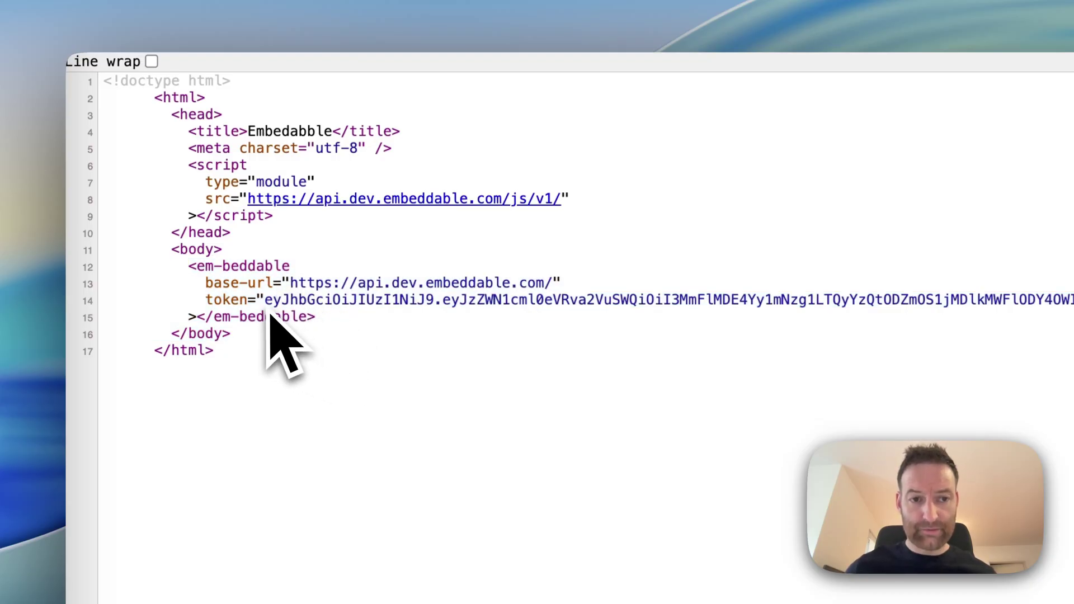
pyautogui.moveTo(266, 302); pyautogui.dragTo(765, 305)
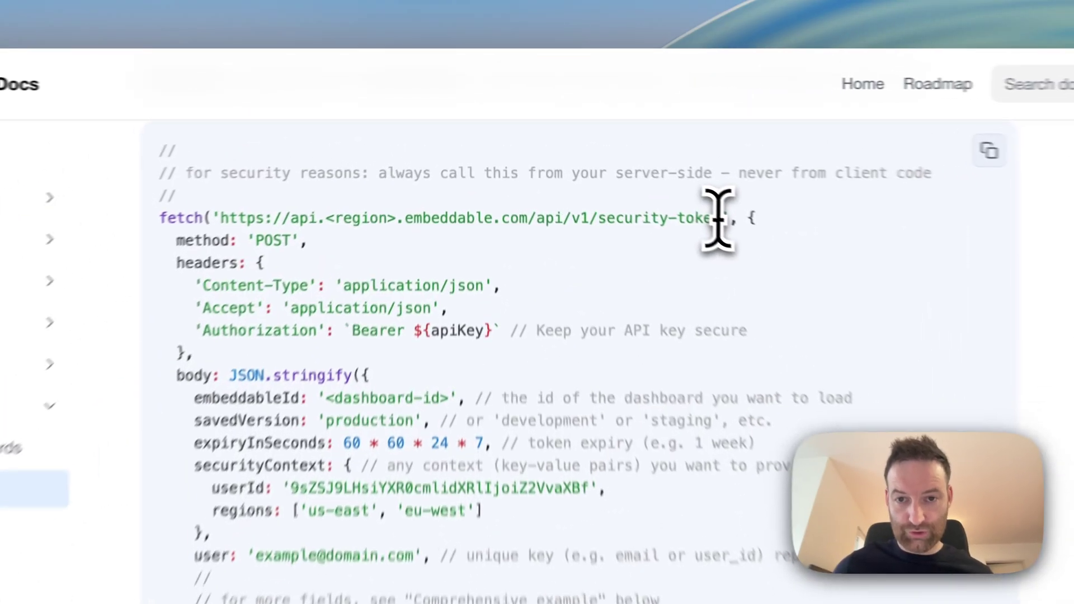
# Step: Highlight the endpoint URL, apiKey, embeddableId and securityContext in the token-fetch example
pyautogui.moveTo(737, 226); pyautogui.dragTo(437, 229)
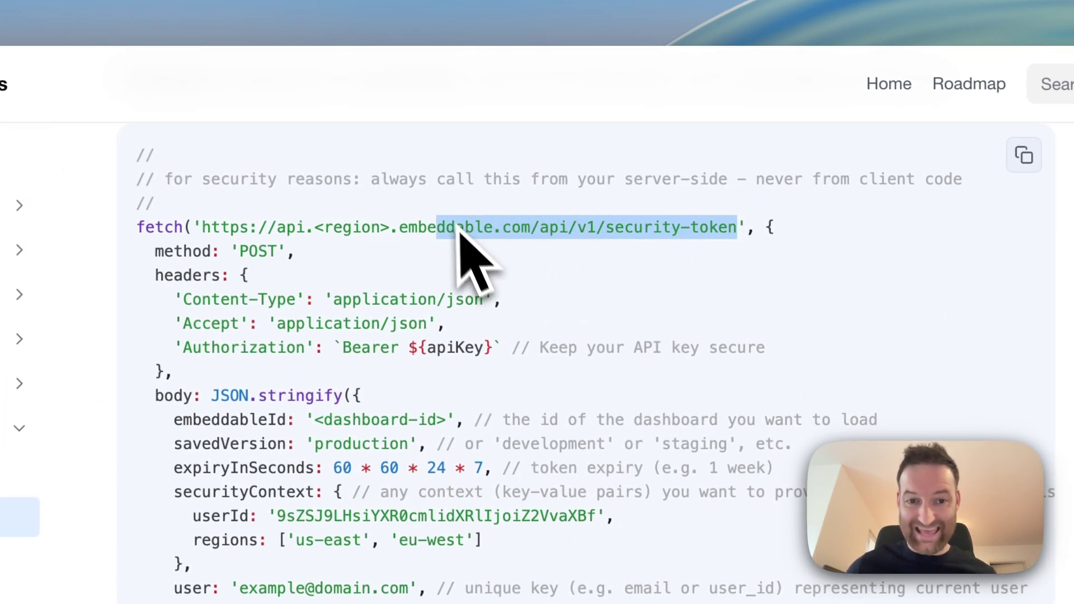
pyautogui.doubleClick(451, 347)
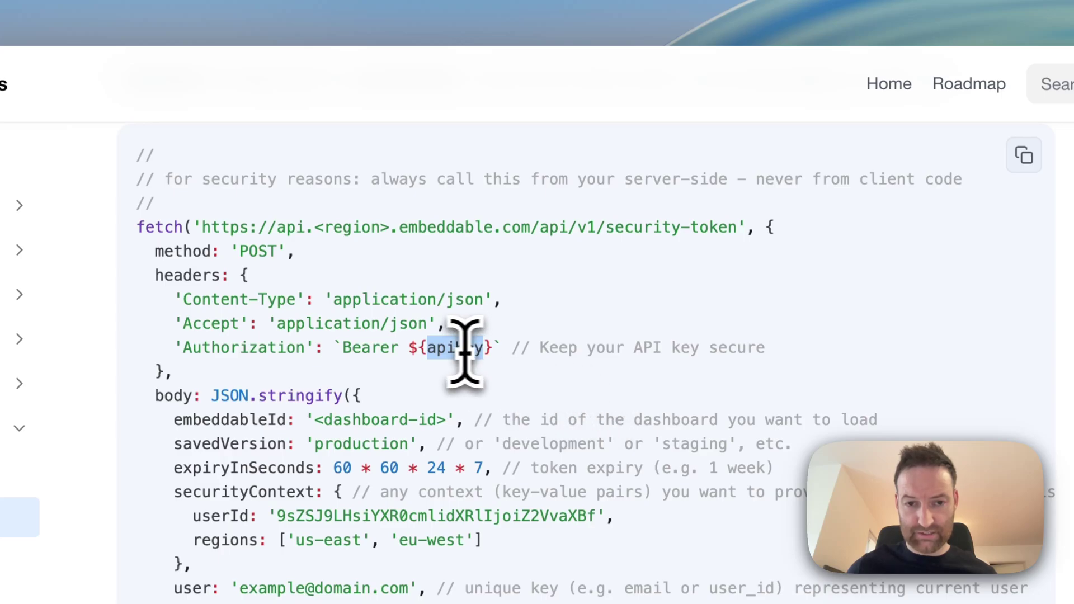
pyautogui.scroll(-3, 576, 392)
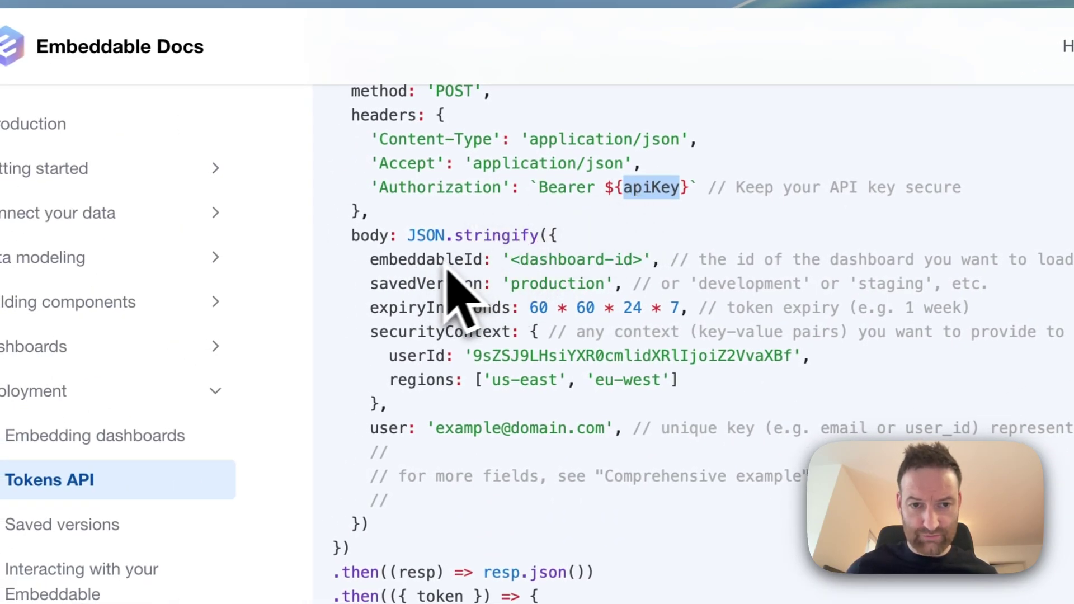
pyautogui.doubleClick(427, 259)
pyautogui.click(542, 260)
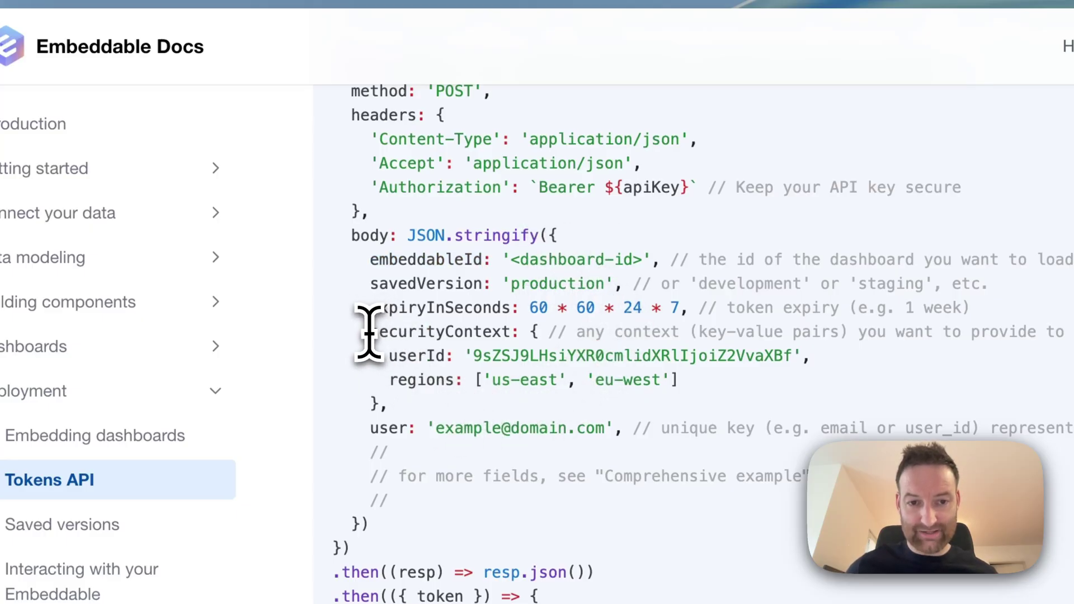
pyautogui.moveTo(370, 332); pyautogui.dragTo(423, 406)
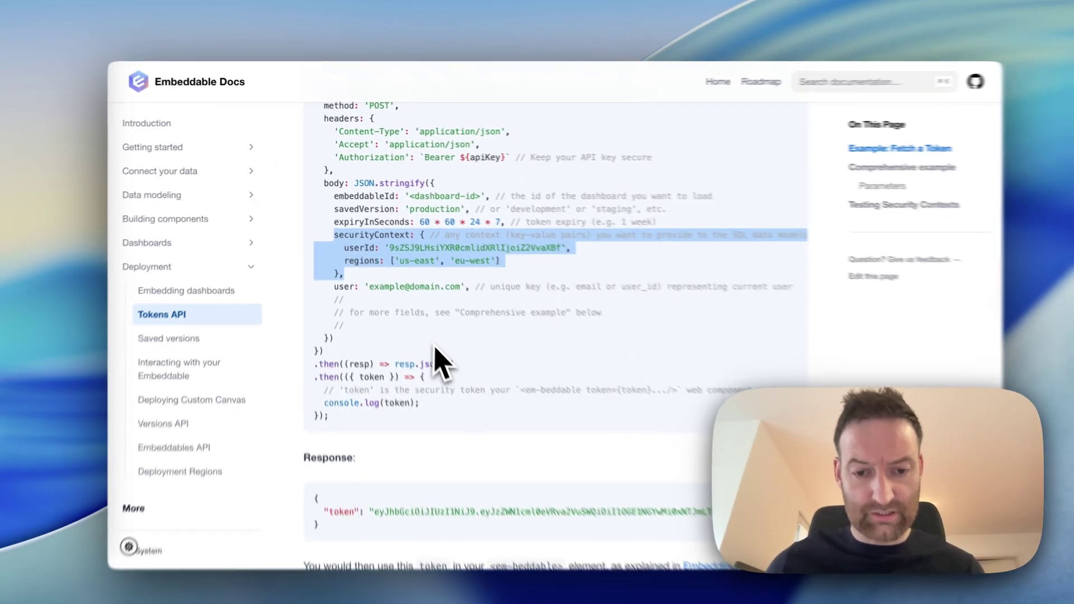
# Step: In the securityContext SQL example, highlight the Orders model, public.orders table, user_id and userId
pyautogui.scroll(-10, 564, 547)
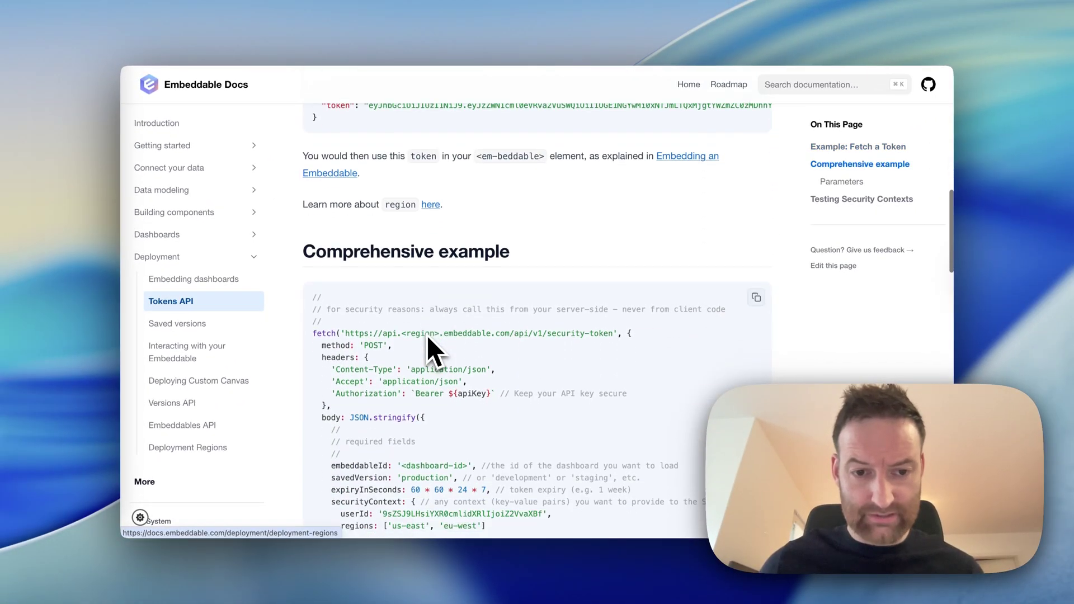
pyautogui.scroll(-10, 427, 335)
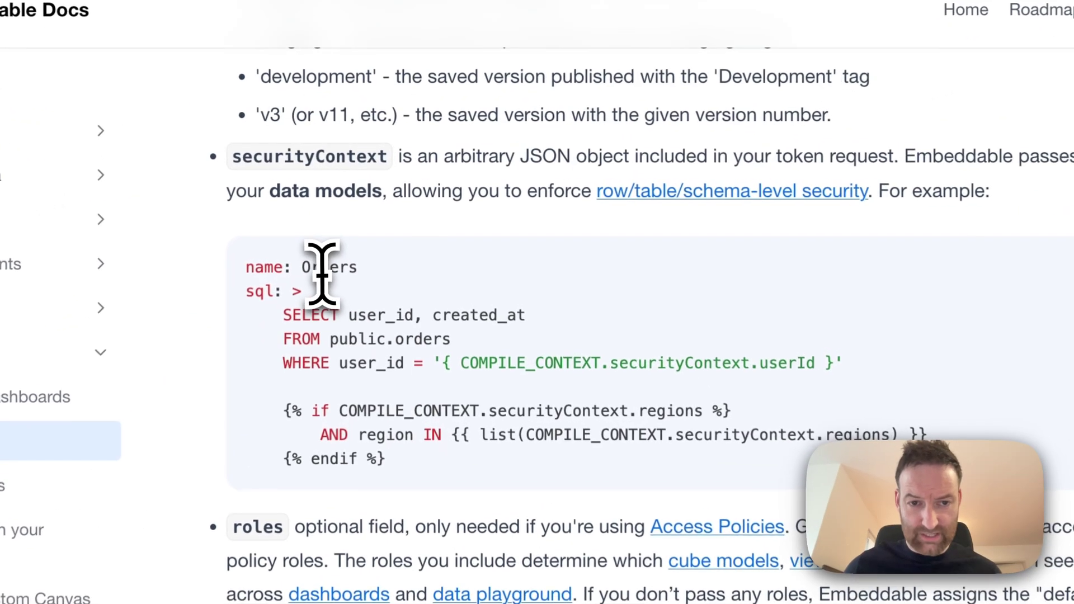
pyautogui.doubleClick(351, 233)
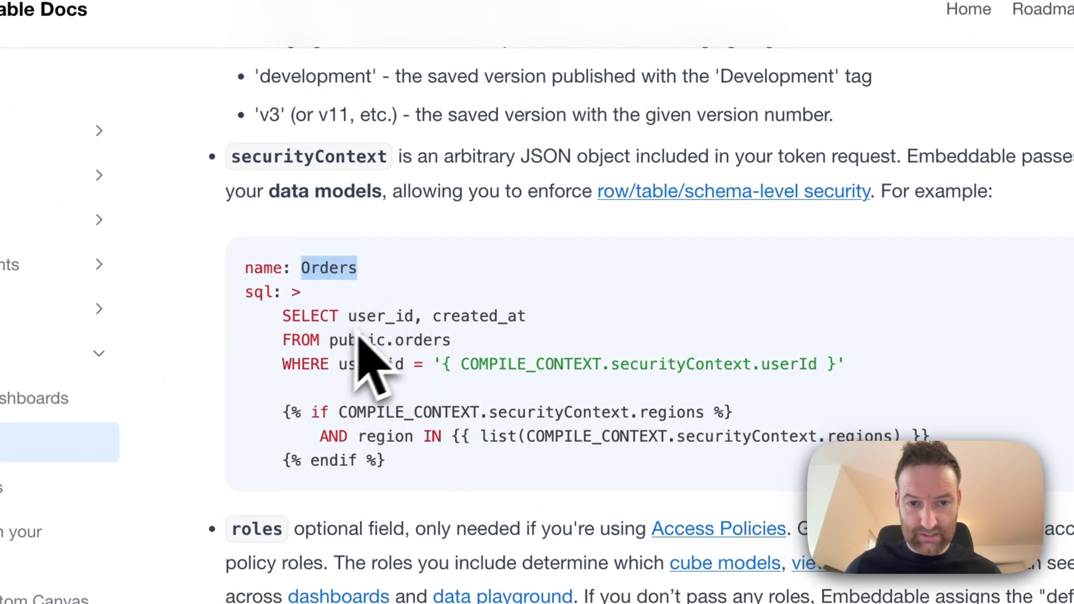
pyautogui.moveTo(338, 340); pyautogui.dragTo(442, 340)
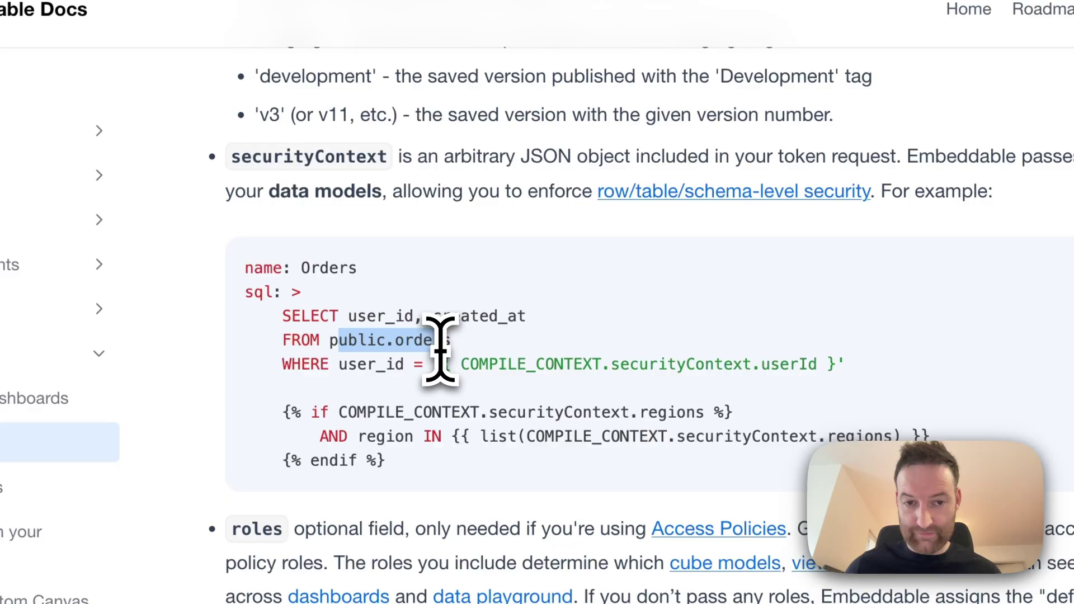
pyautogui.doubleClick(376, 365)
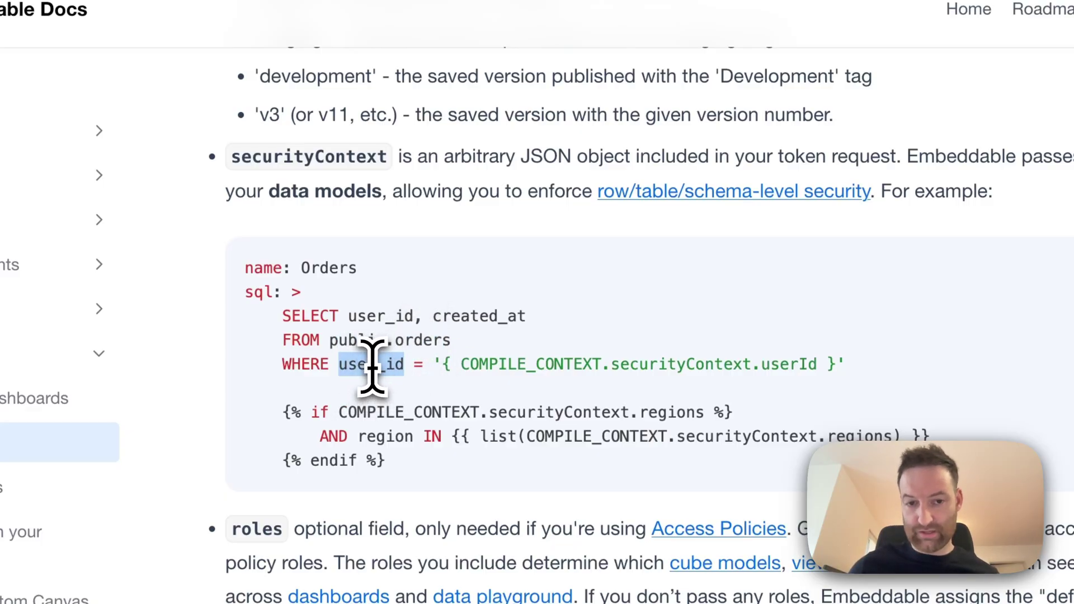
pyautogui.doubleClick(780, 364)
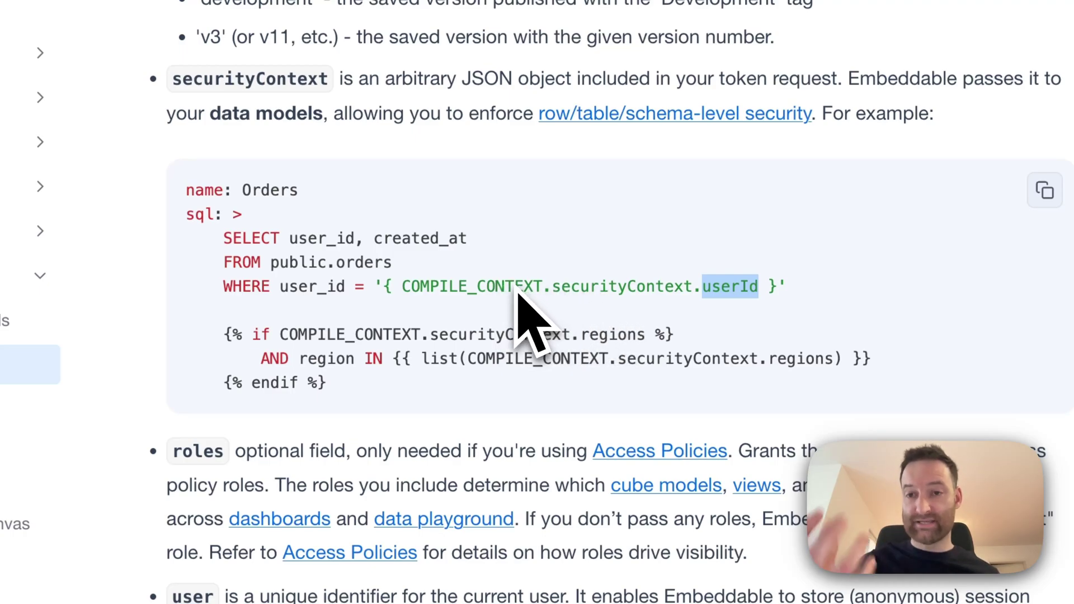
pyautogui.doubleClick(305, 287)
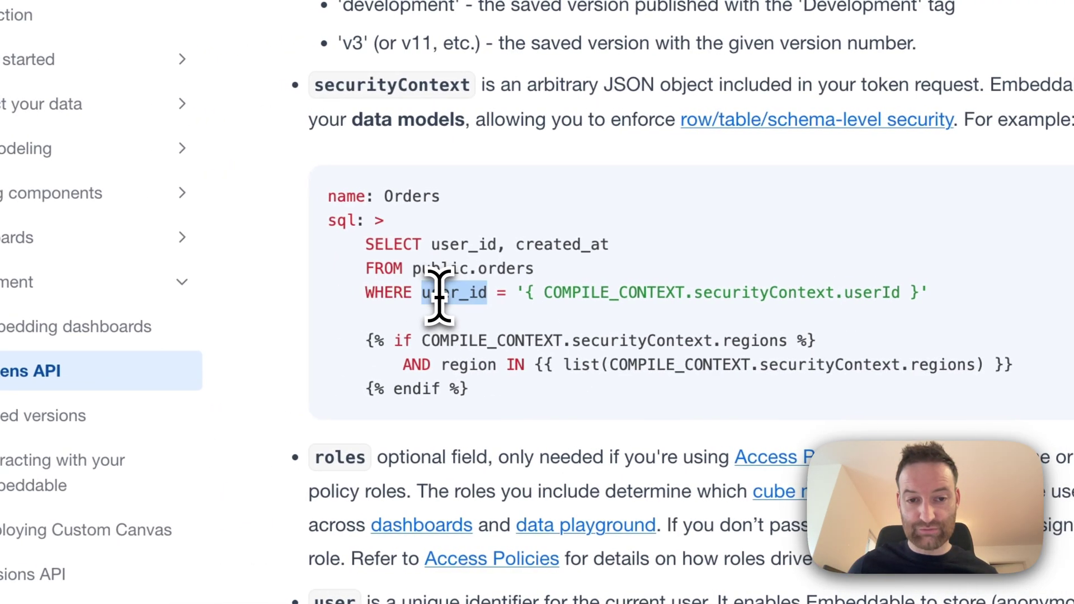